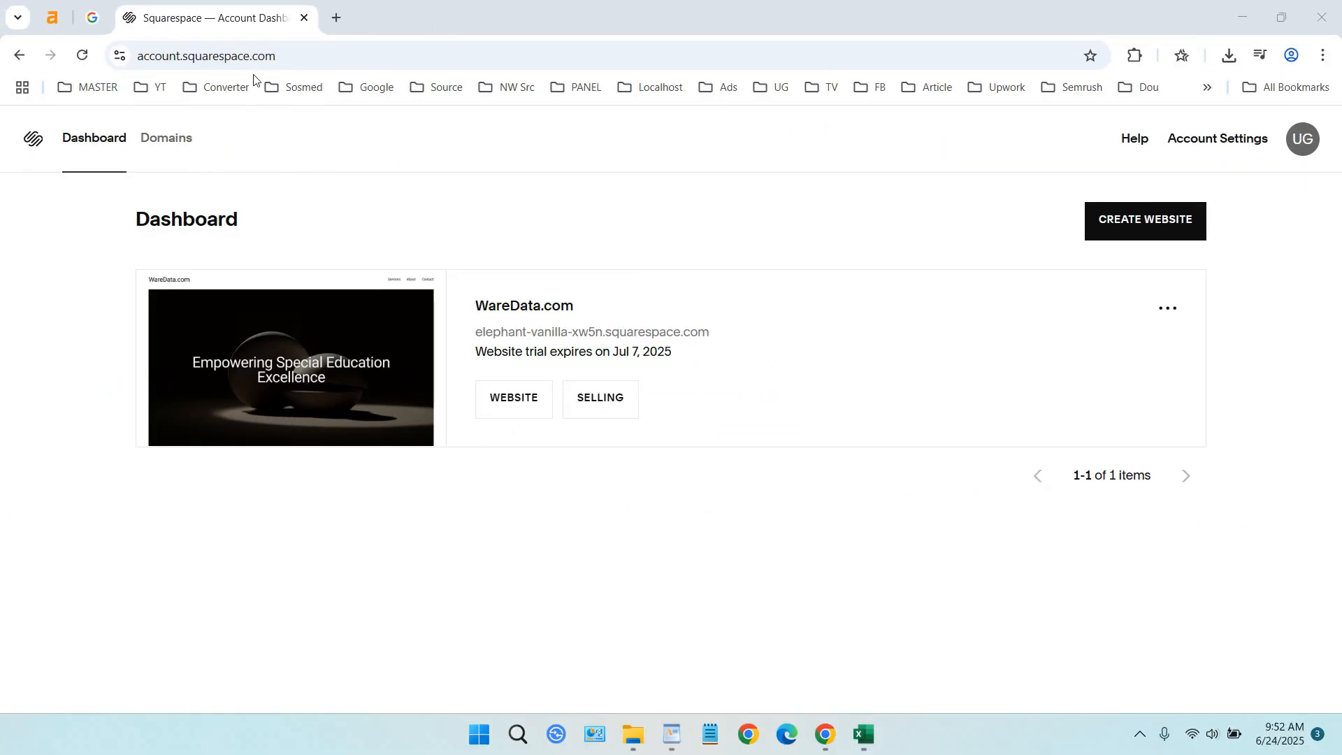
Open the WareData.com site from the dashboard and bring up its list of pages
{"action": "left_click", "coordinate": [1168, 308]}
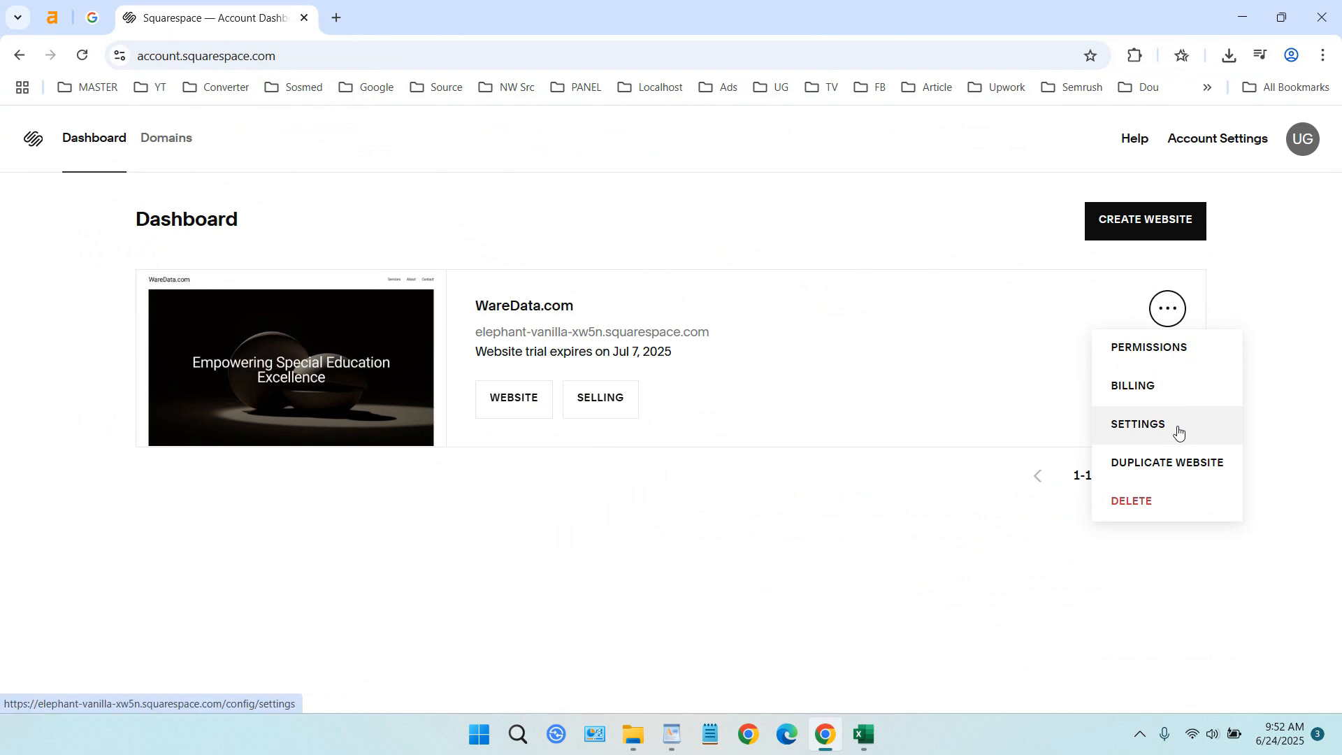
{"action": "left_click", "coordinate": [1179, 430]}
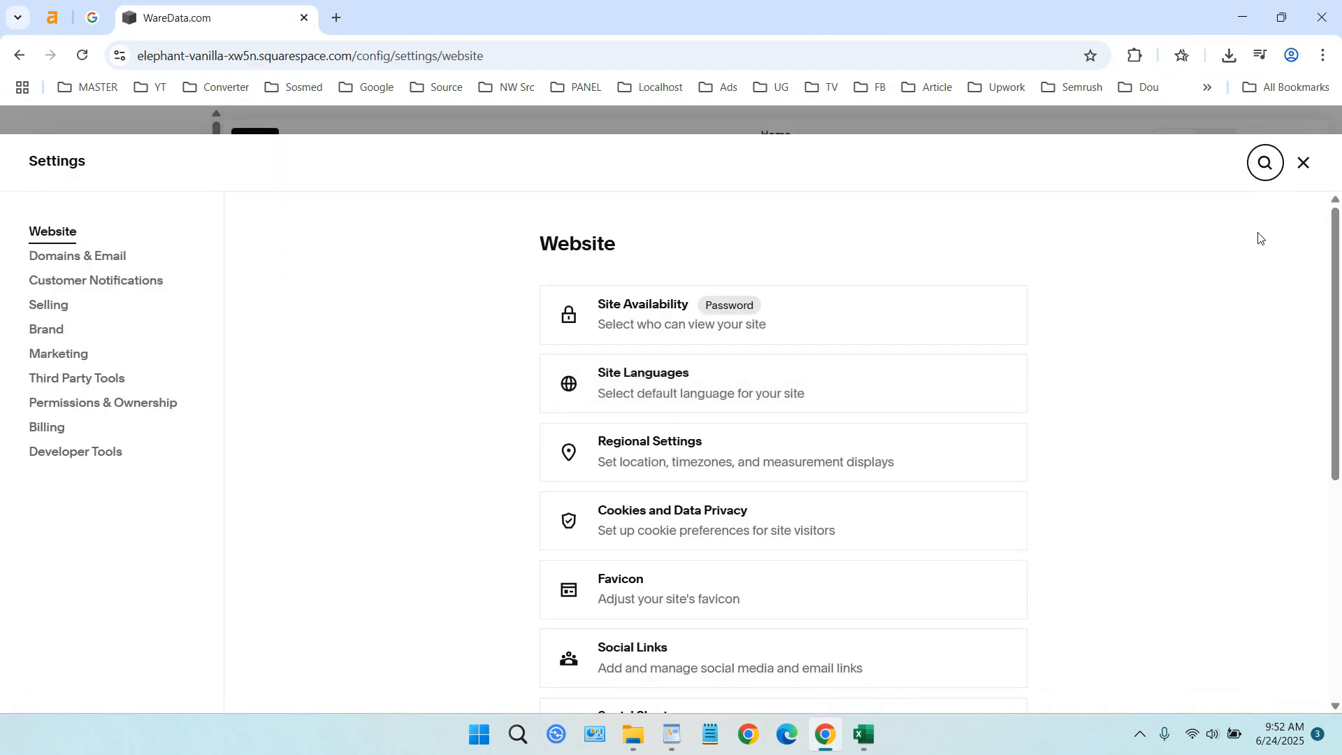
{"action": "left_click", "coordinate": [1304, 164]}
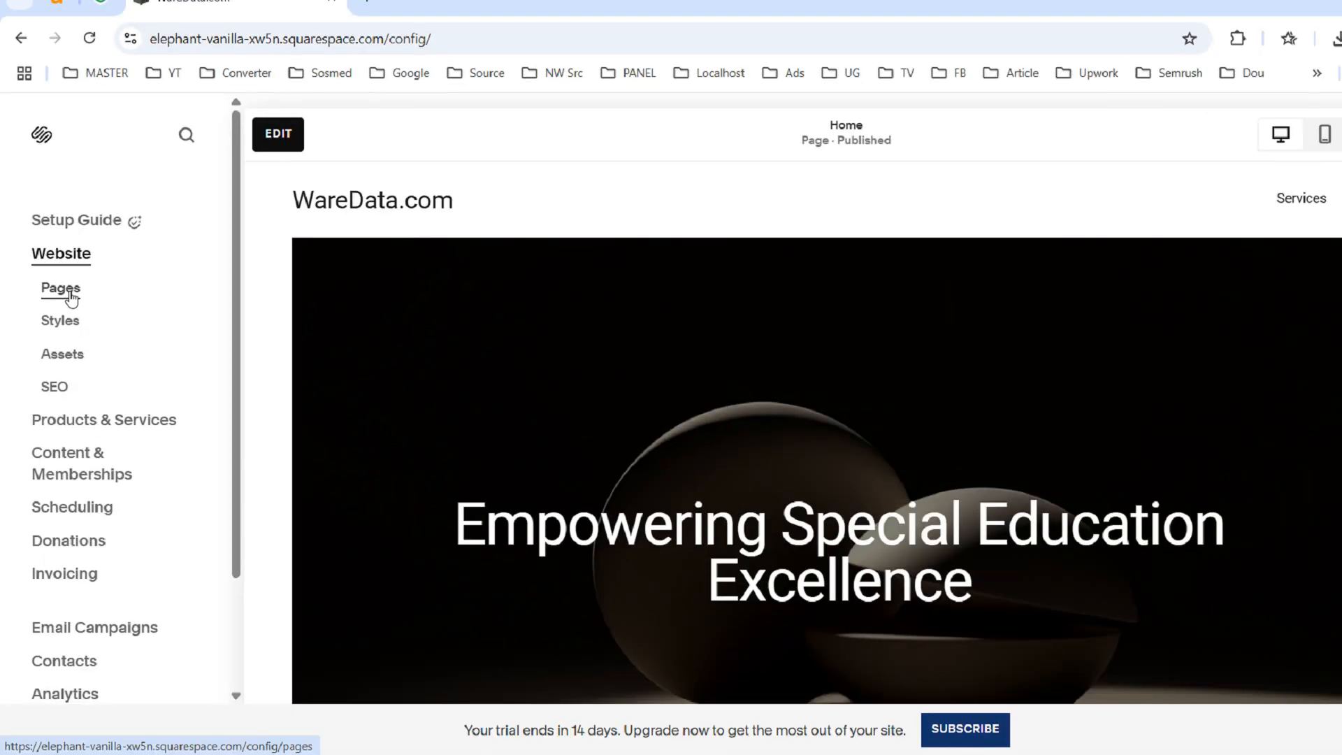
{"action": "left_click", "coordinate": [56, 285]}
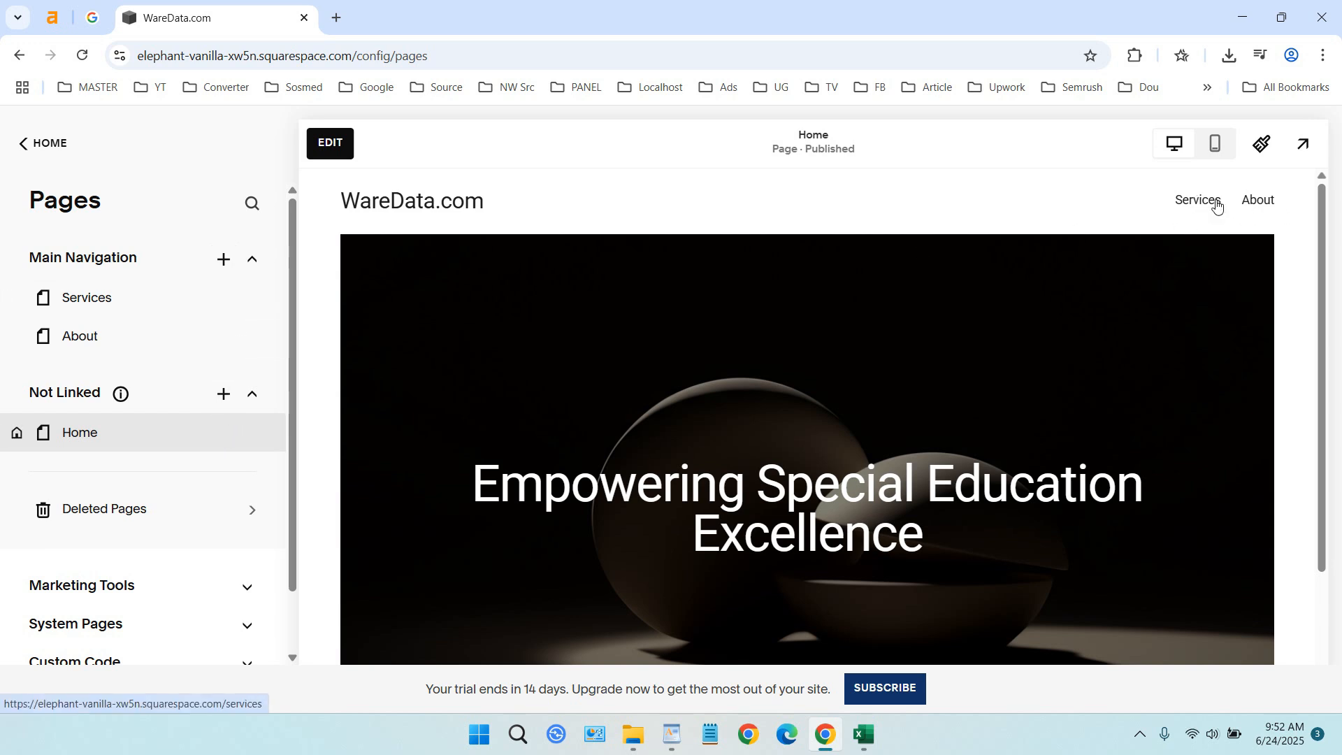
Add a blank page named Contact Us to the main navigation
{"action": "left_click", "coordinate": [225, 271]}
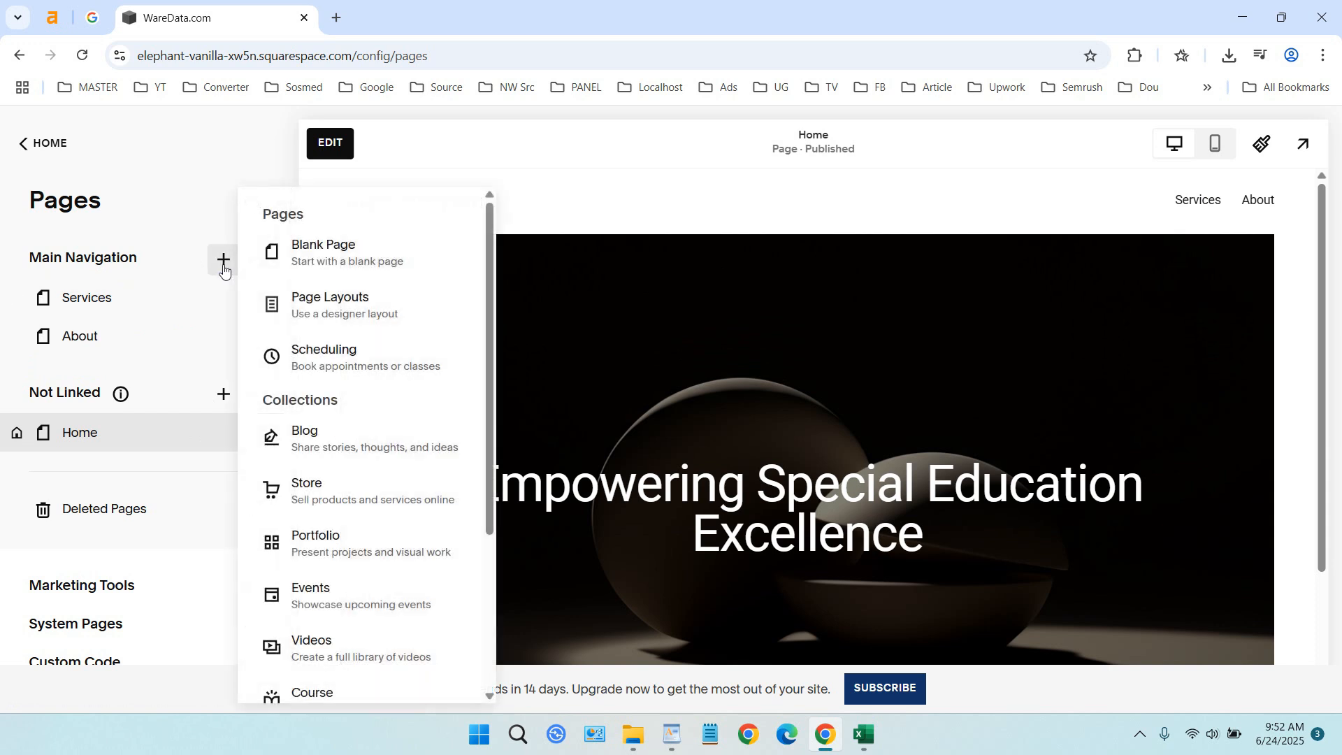
{"action": "left_click", "coordinate": [332, 268]}
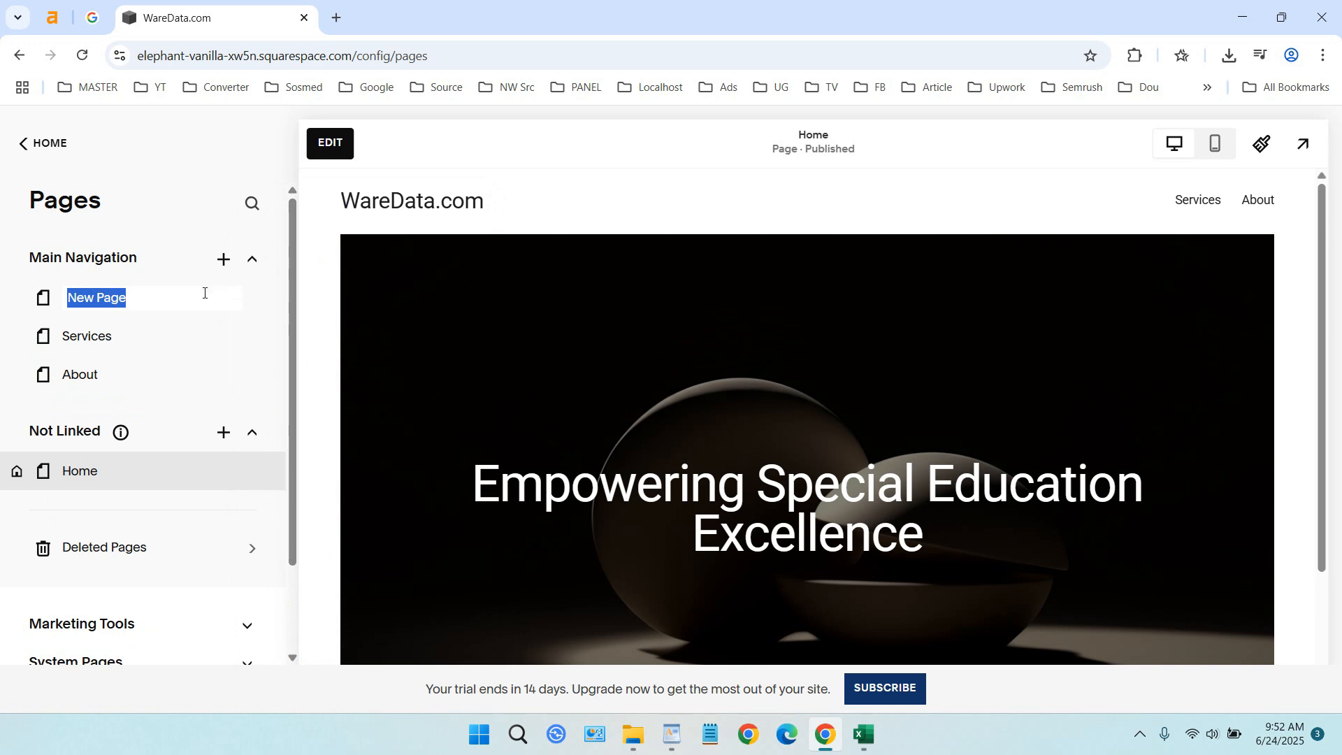
{"action": "type", "text": "Contact Us"}
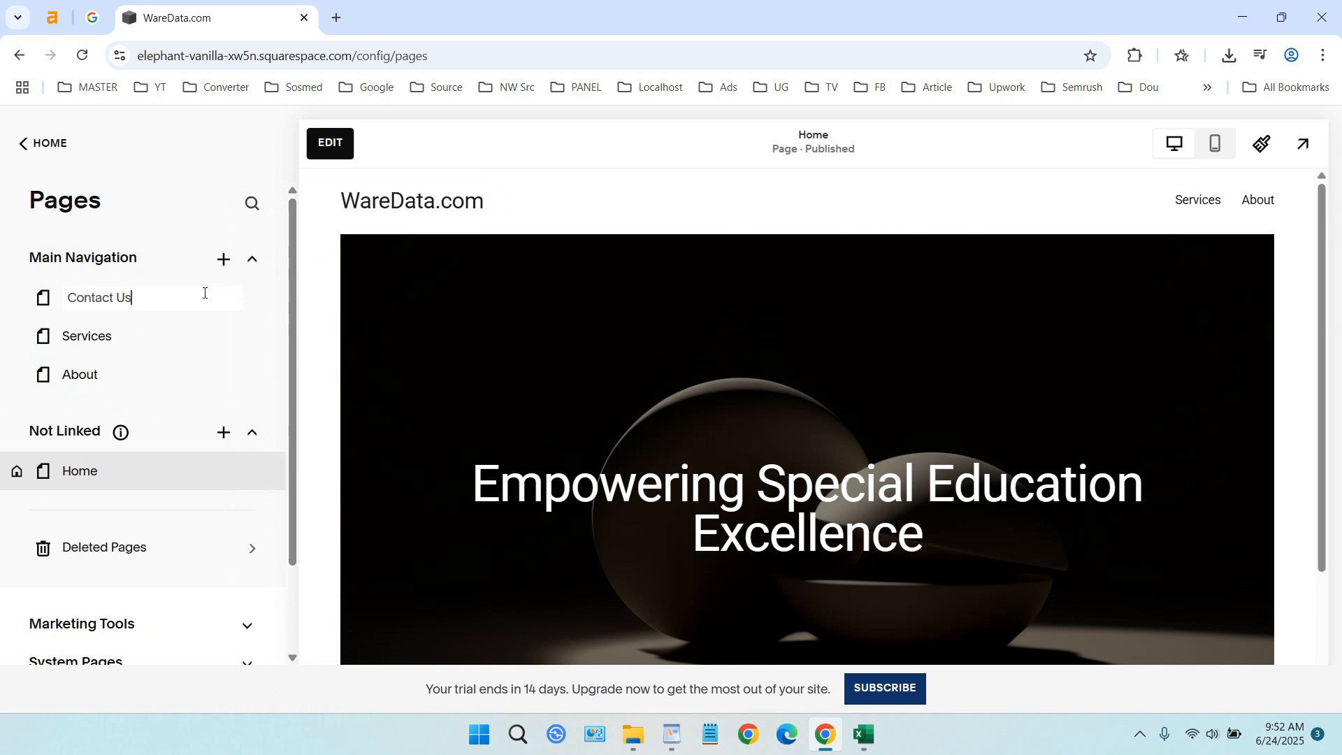
{"action": "key", "text": "Return"}
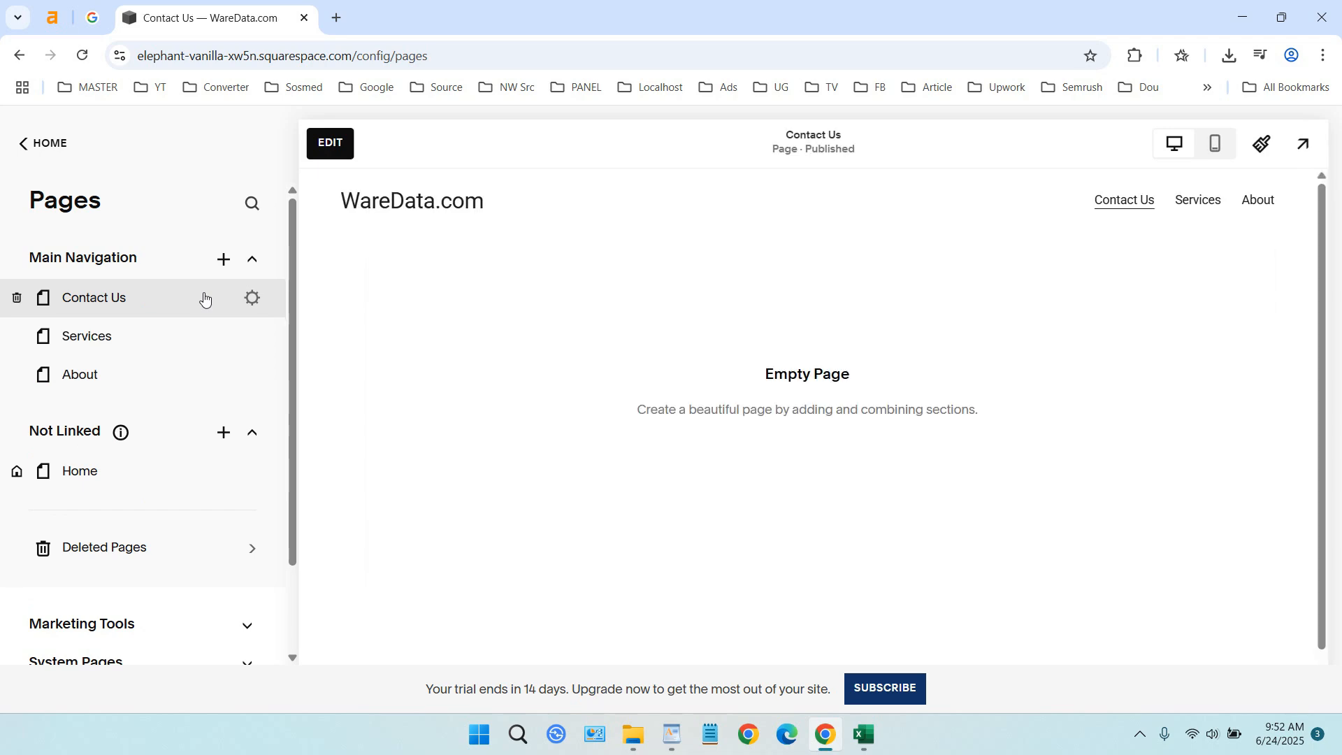
Start editing the Contact Us page and add a blank section as its content
{"action": "left_click", "coordinate": [337, 155]}
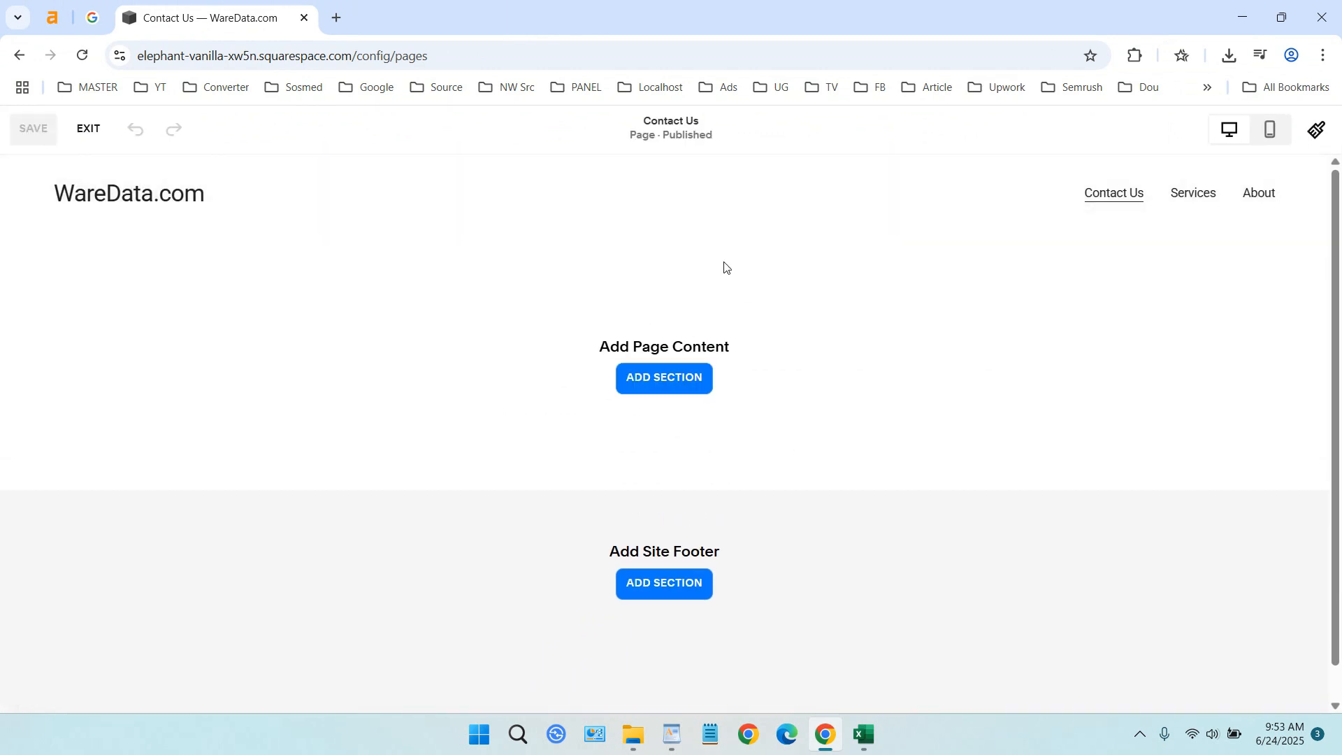
{"action": "left_click", "coordinate": [677, 385]}
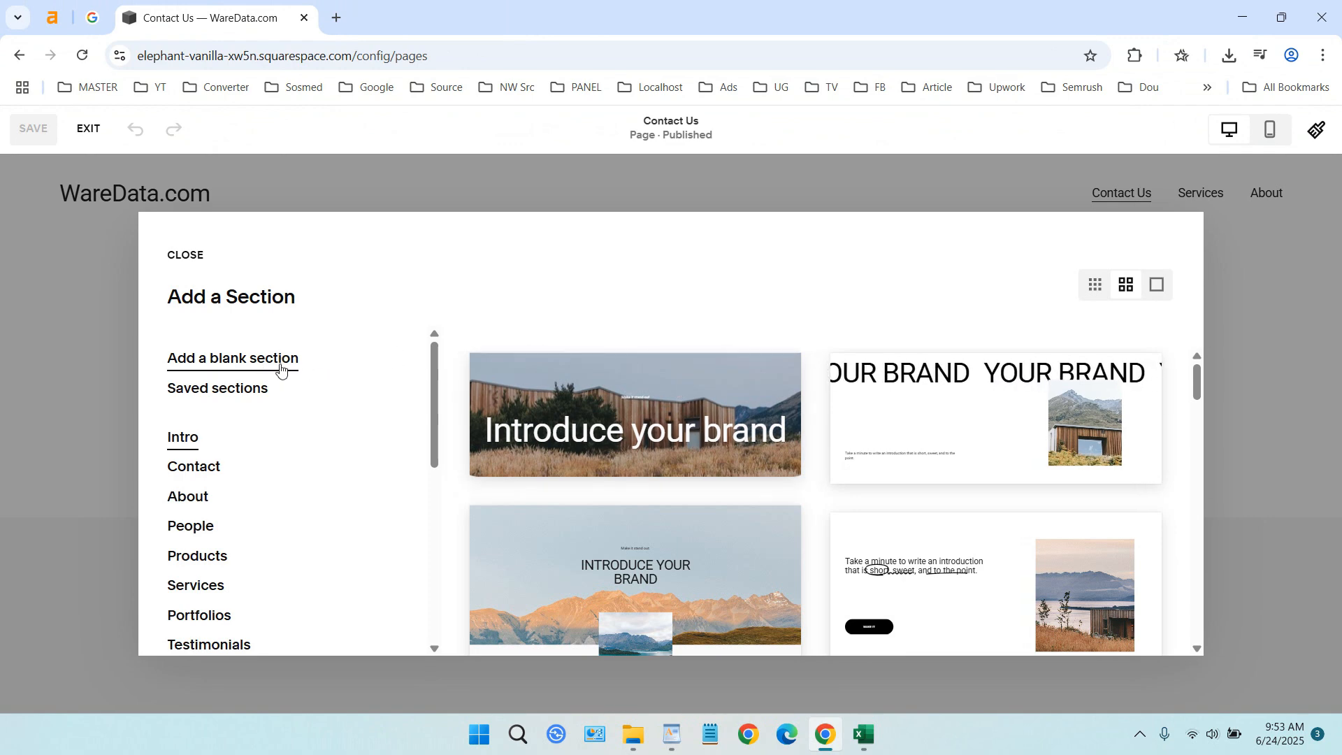
{"action": "left_click", "coordinate": [213, 468]}
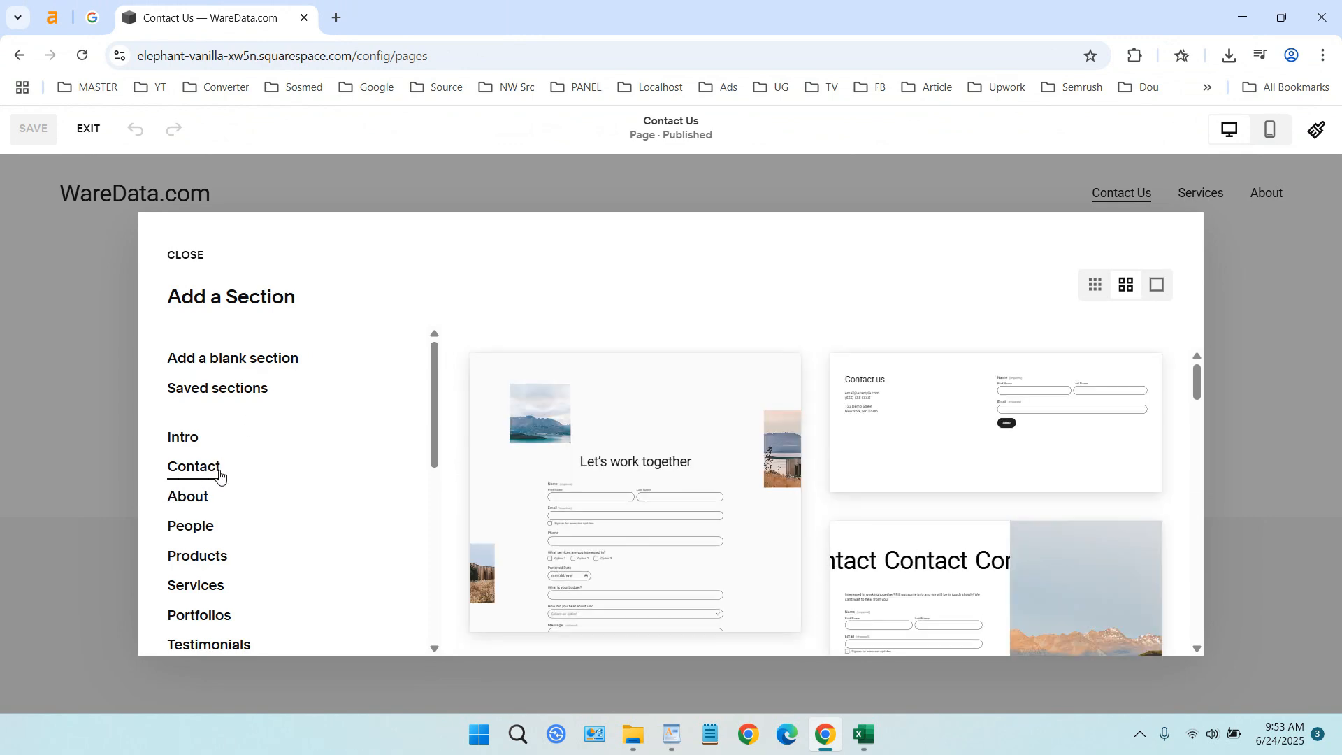
{"action": "scroll", "coordinate": [638, 473], "scroll_direction": "down", "scroll_amount": 2}
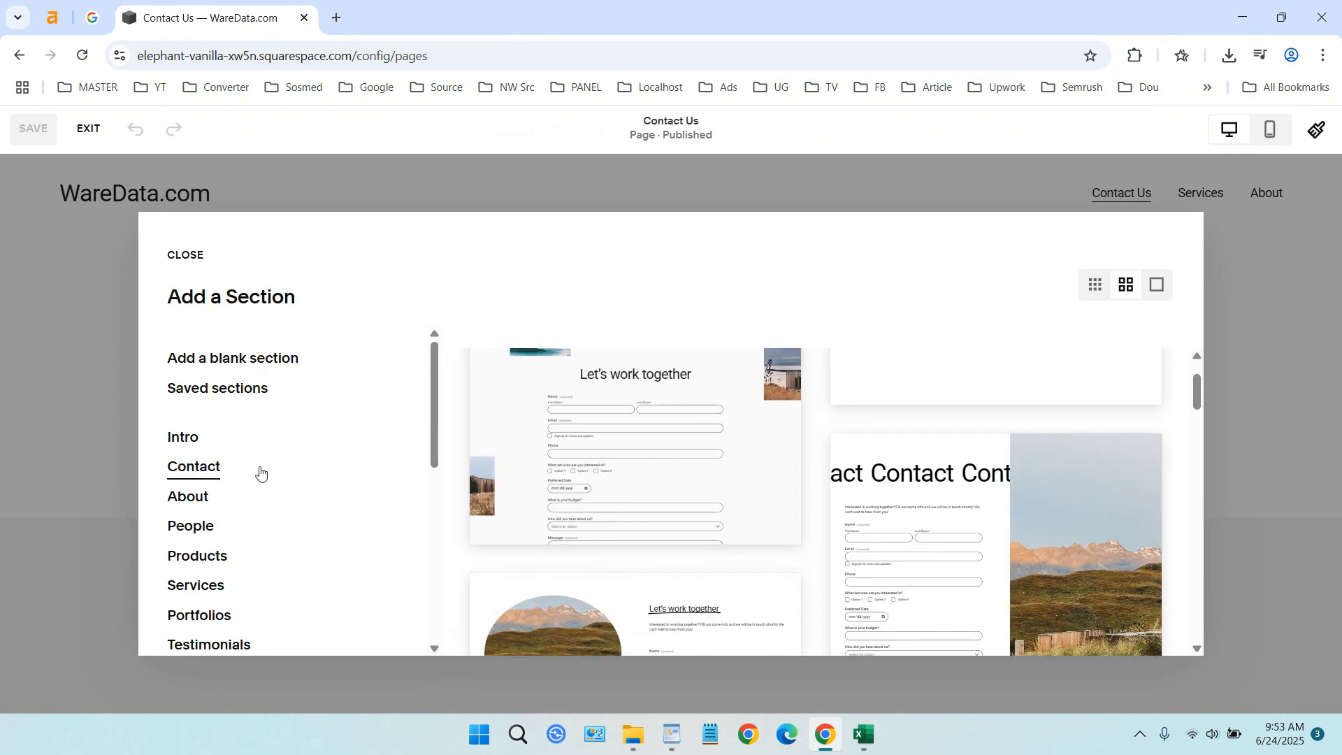
{"action": "scroll", "coordinate": [699, 464], "scroll_direction": "down", "scroll_amount": 5}
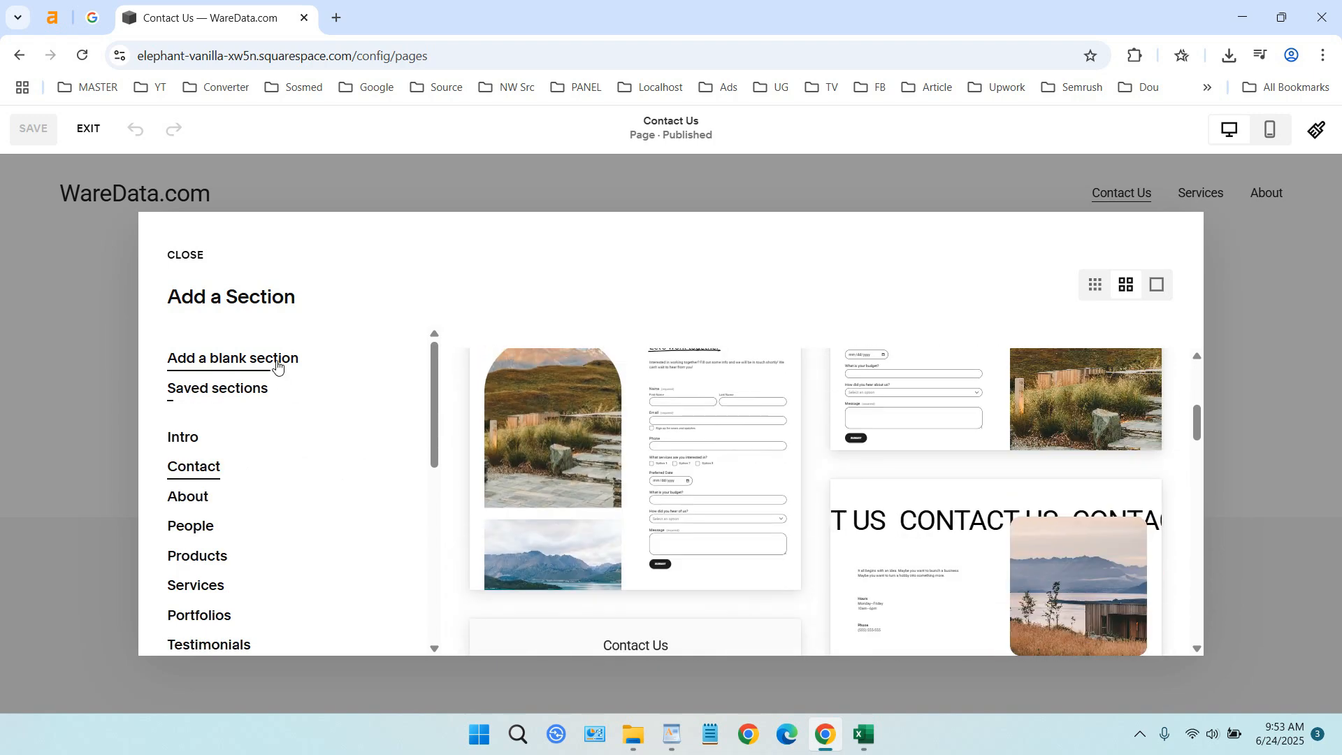
{"action": "left_click", "coordinate": [283, 360]}
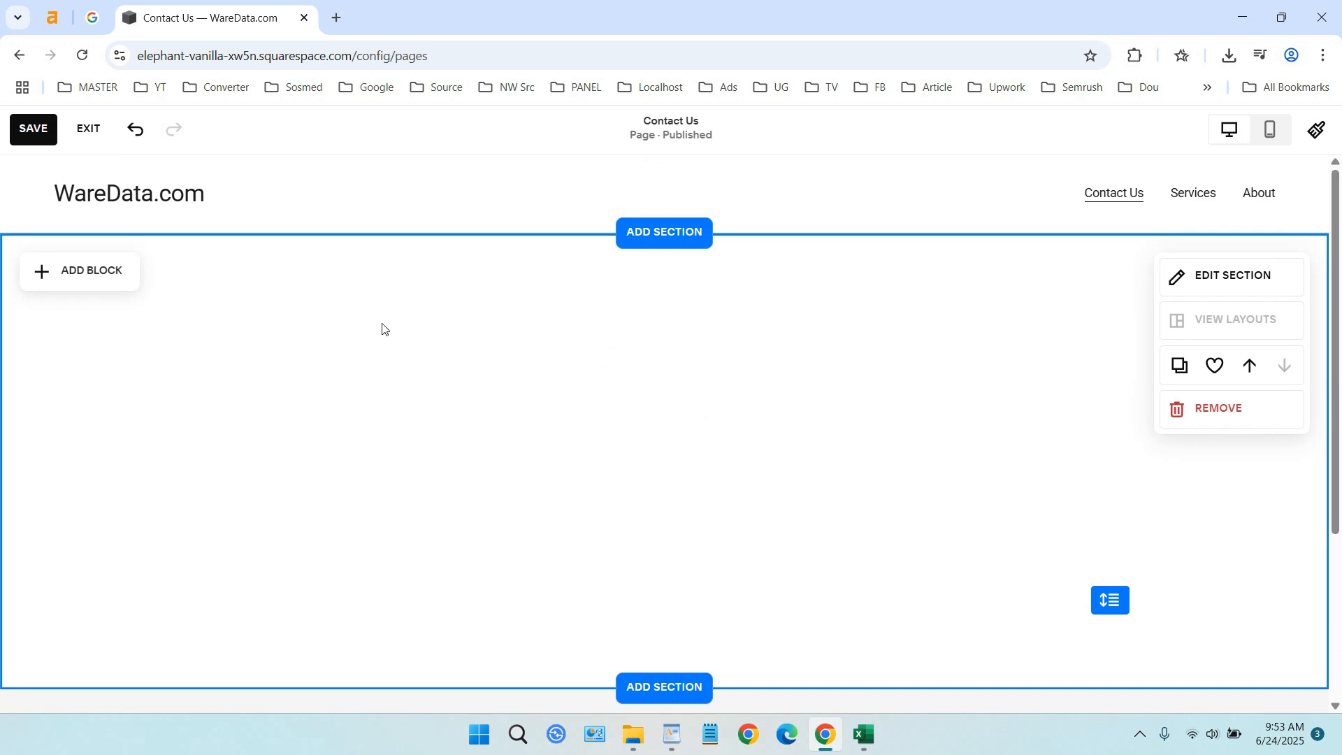
Add a form block to the blank section and lay it out wider and horizontally centred
{"action": "left_click", "coordinate": [110, 278]}
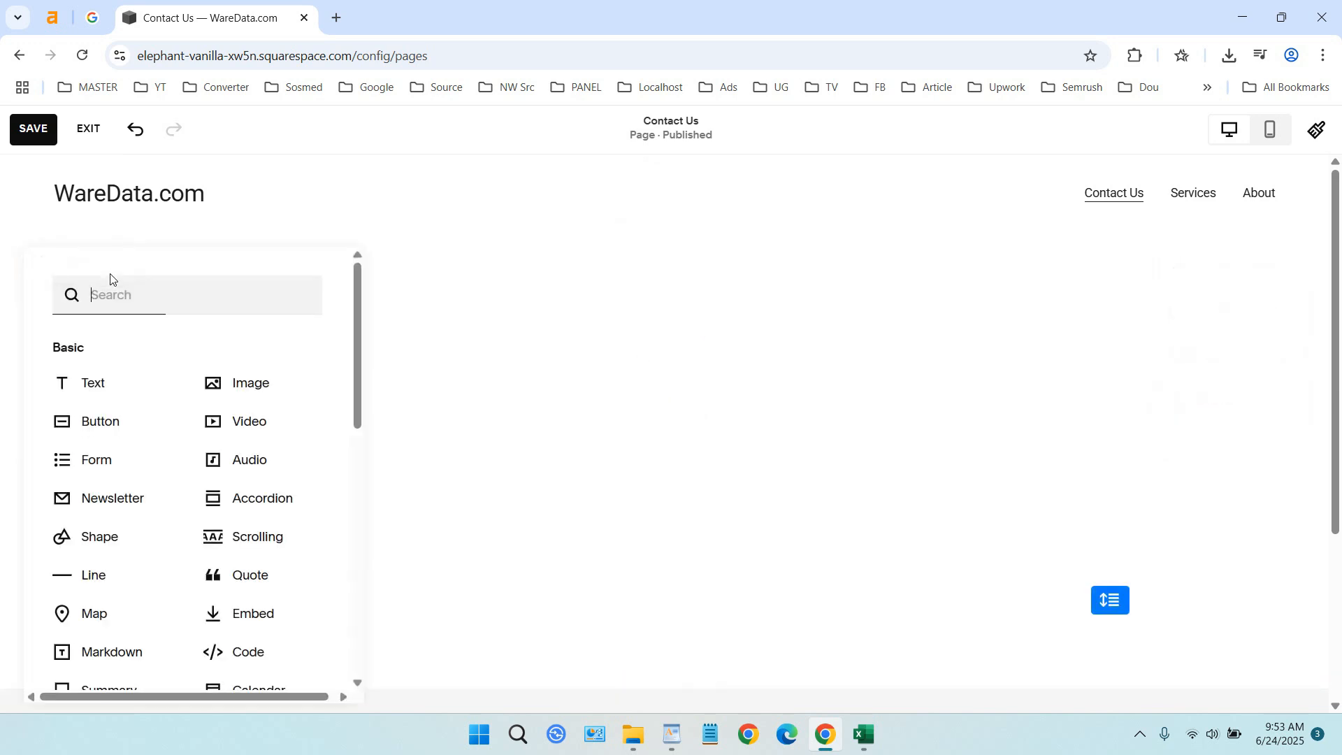
{"action": "left_click", "coordinate": [109, 462]}
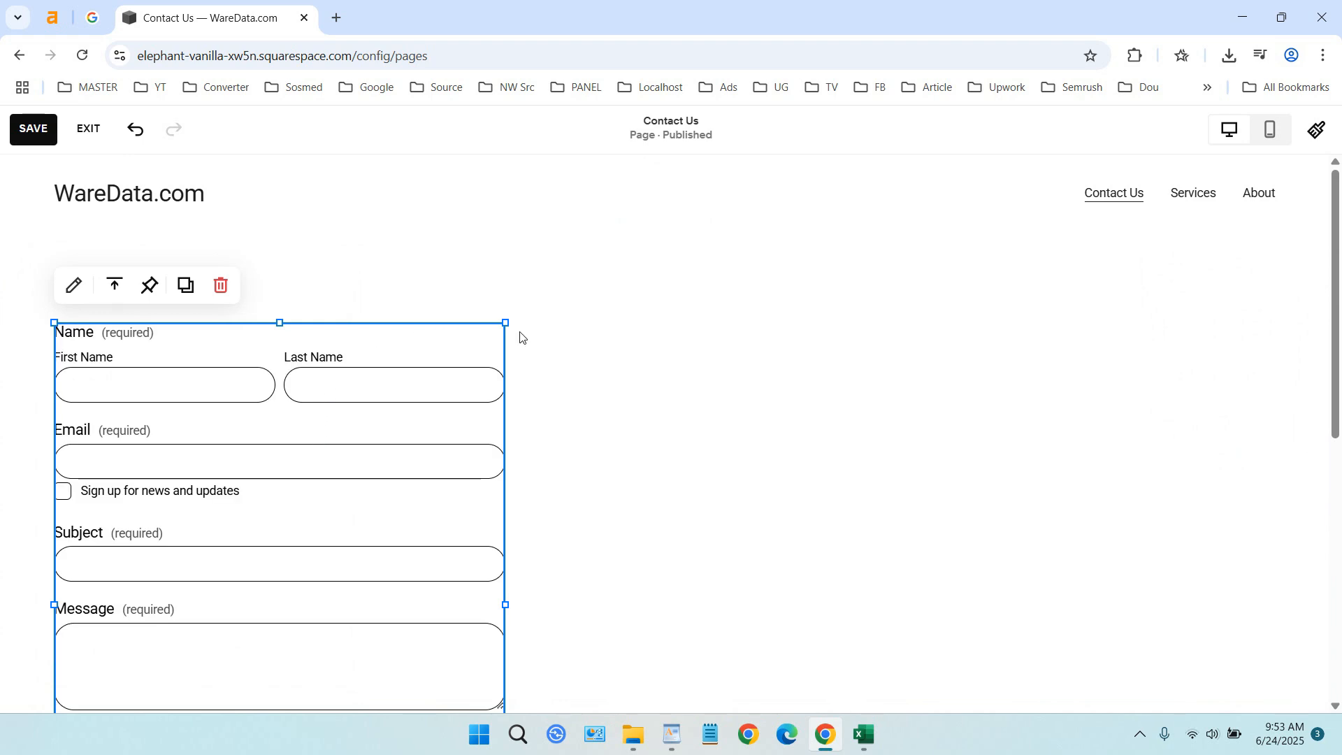
{"action": "left_click_drag", "start_coordinate": [511, 326], "coordinate": [611, 304]}
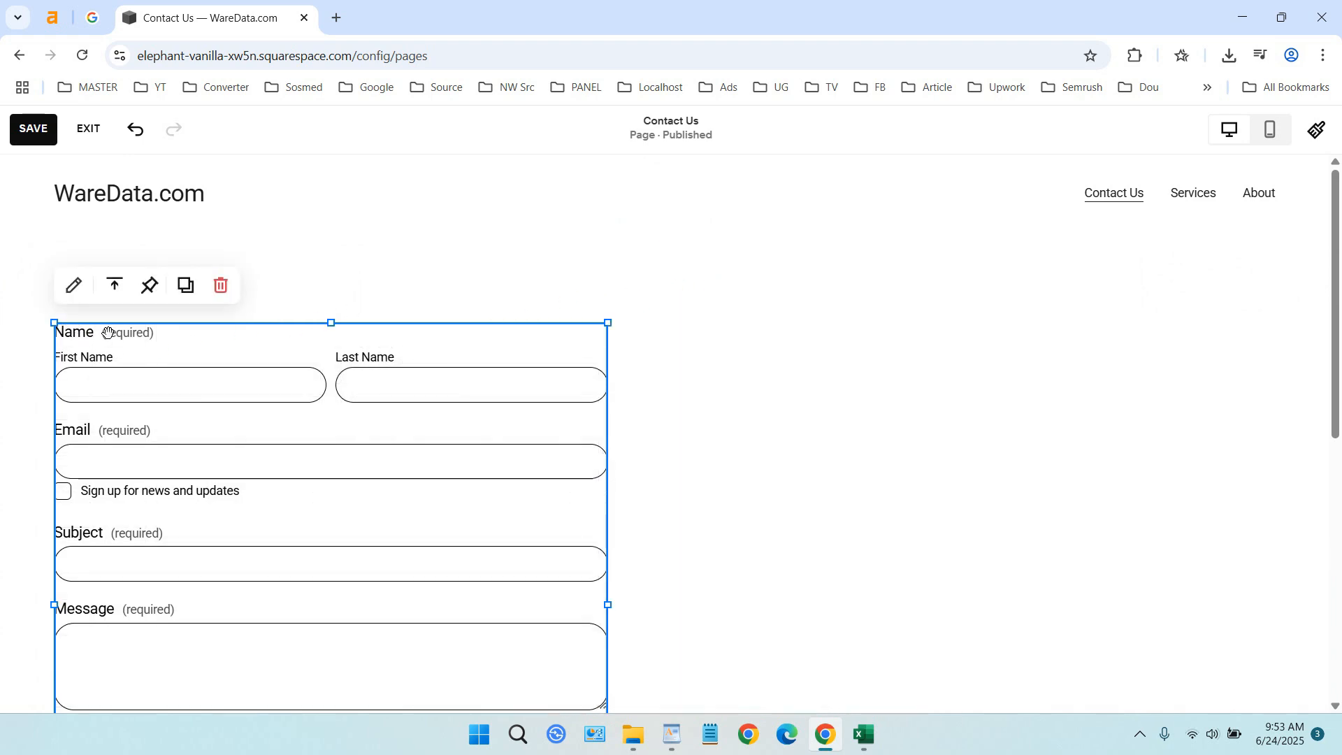
{"action": "left_click_drag", "start_coordinate": [110, 332], "coordinate": [447, 320]}
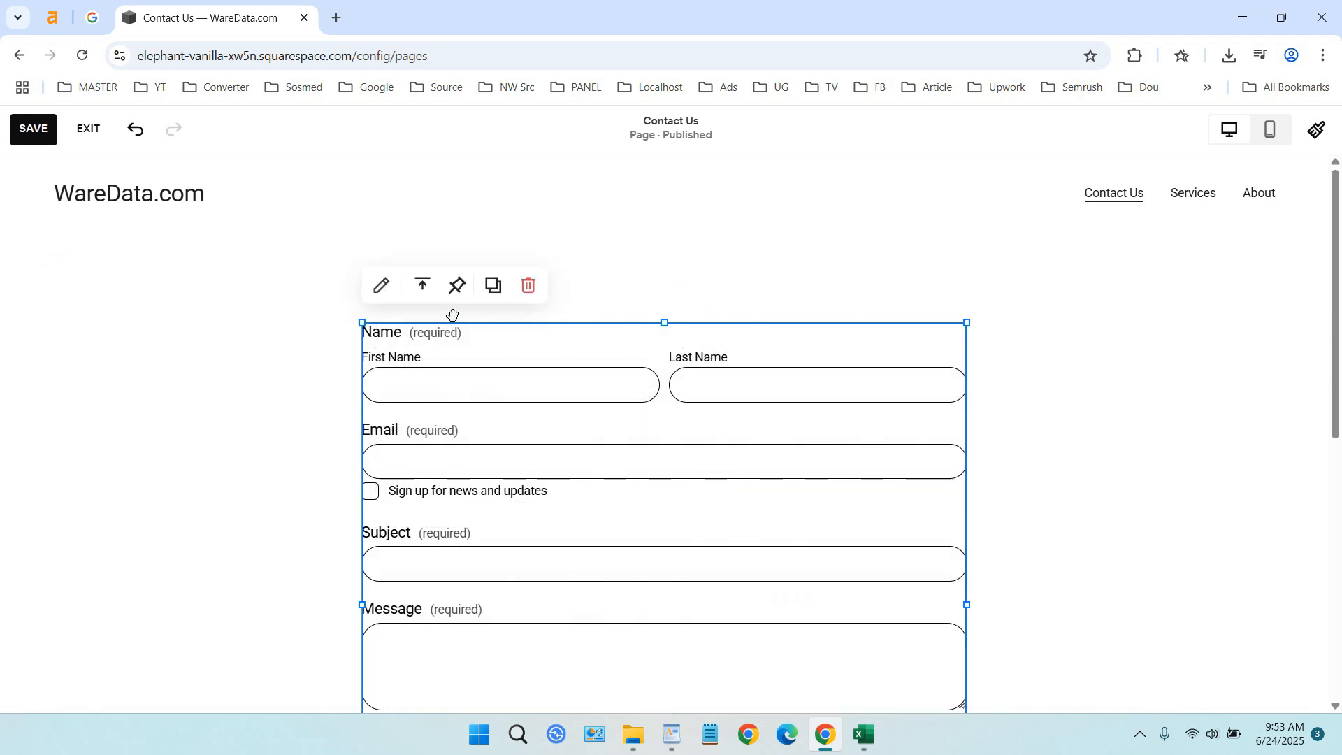
{"action": "left_click", "coordinate": [1013, 425]}
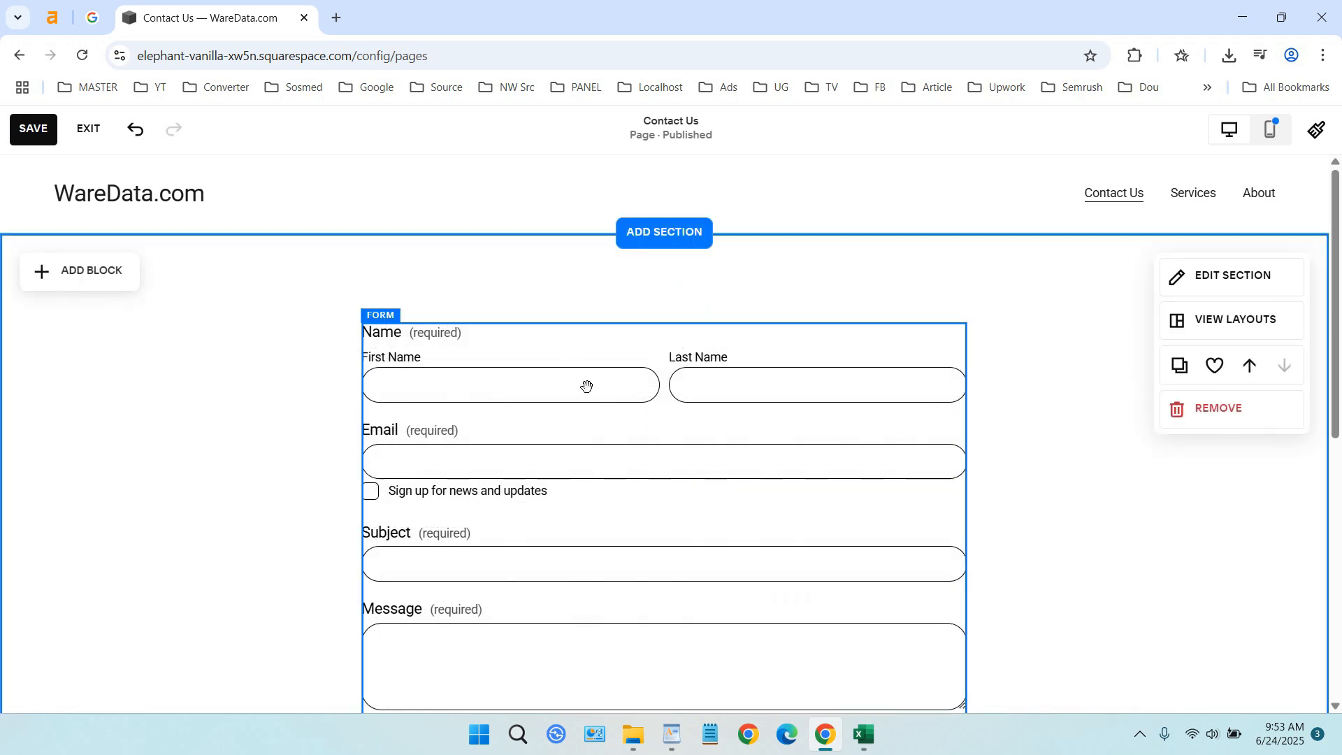
Open the form's fields for editing and delete the Subject field
{"action": "scroll", "coordinate": [606, 389], "scroll_direction": "down", "scroll_amount": 5}
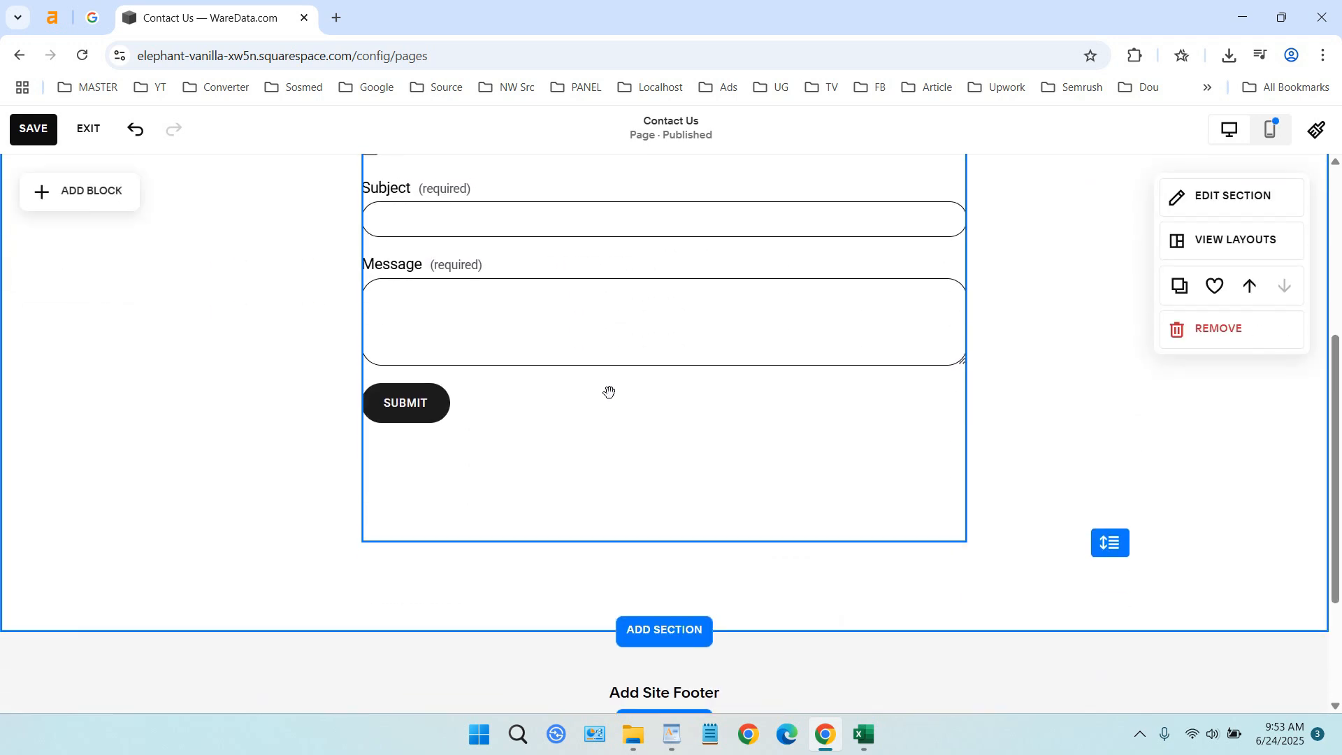
{"action": "scroll", "coordinate": [608, 390], "scroll_direction": "up", "scroll_amount": 4}
{"action": "left_click", "coordinate": [468, 265]}
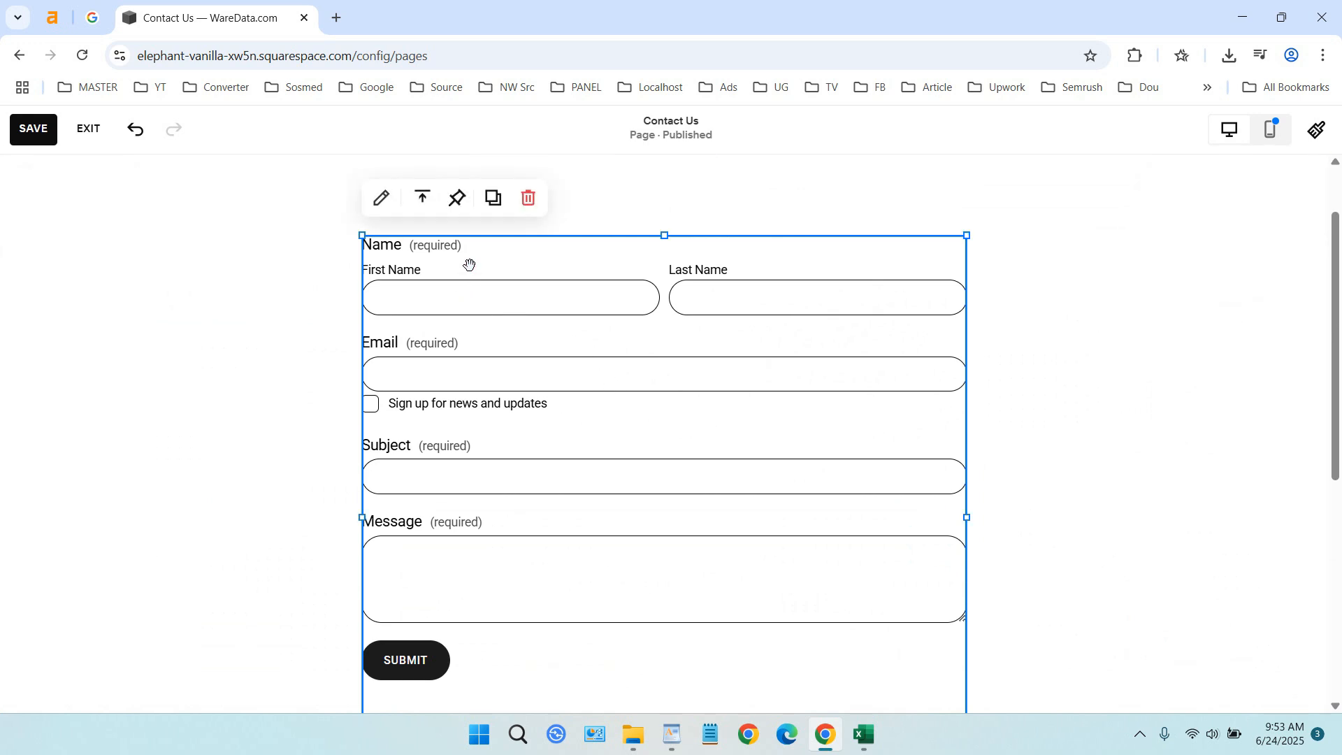
{"action": "left_click", "coordinate": [381, 209]}
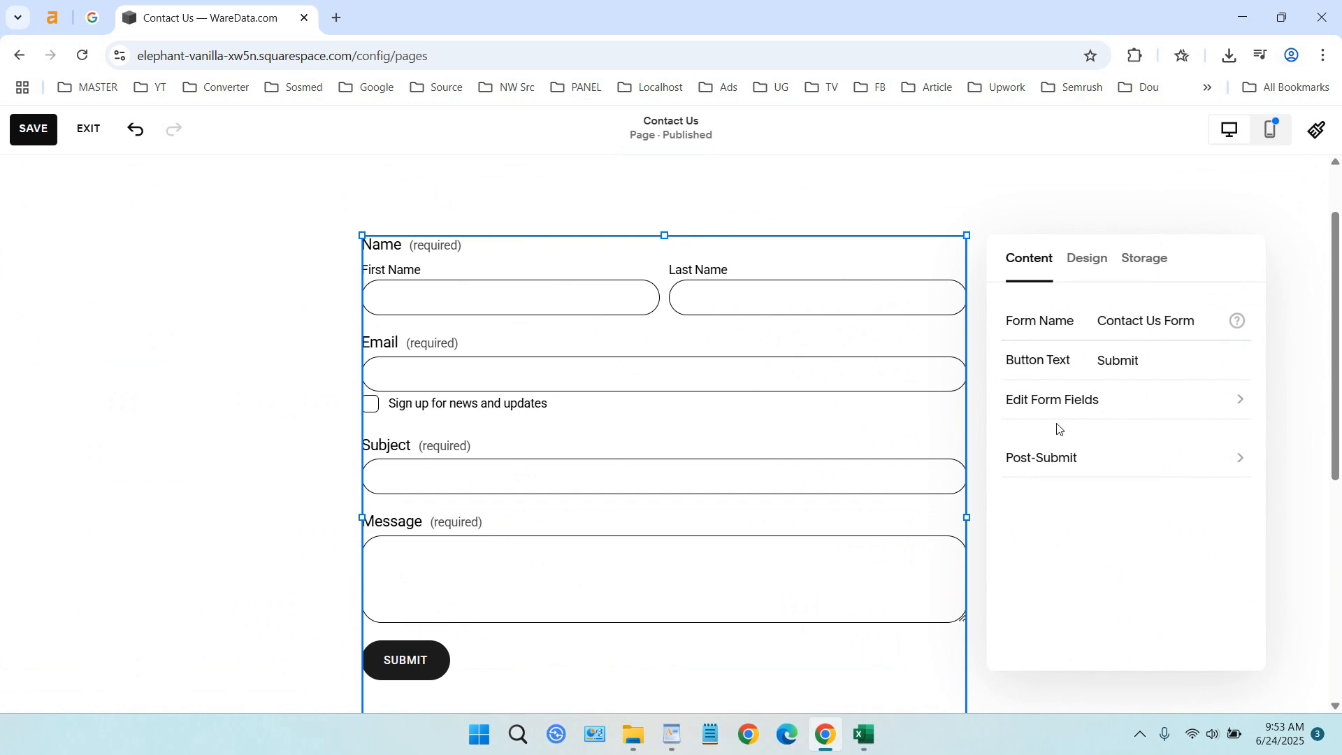
{"action": "left_click", "coordinate": [1080, 412]}
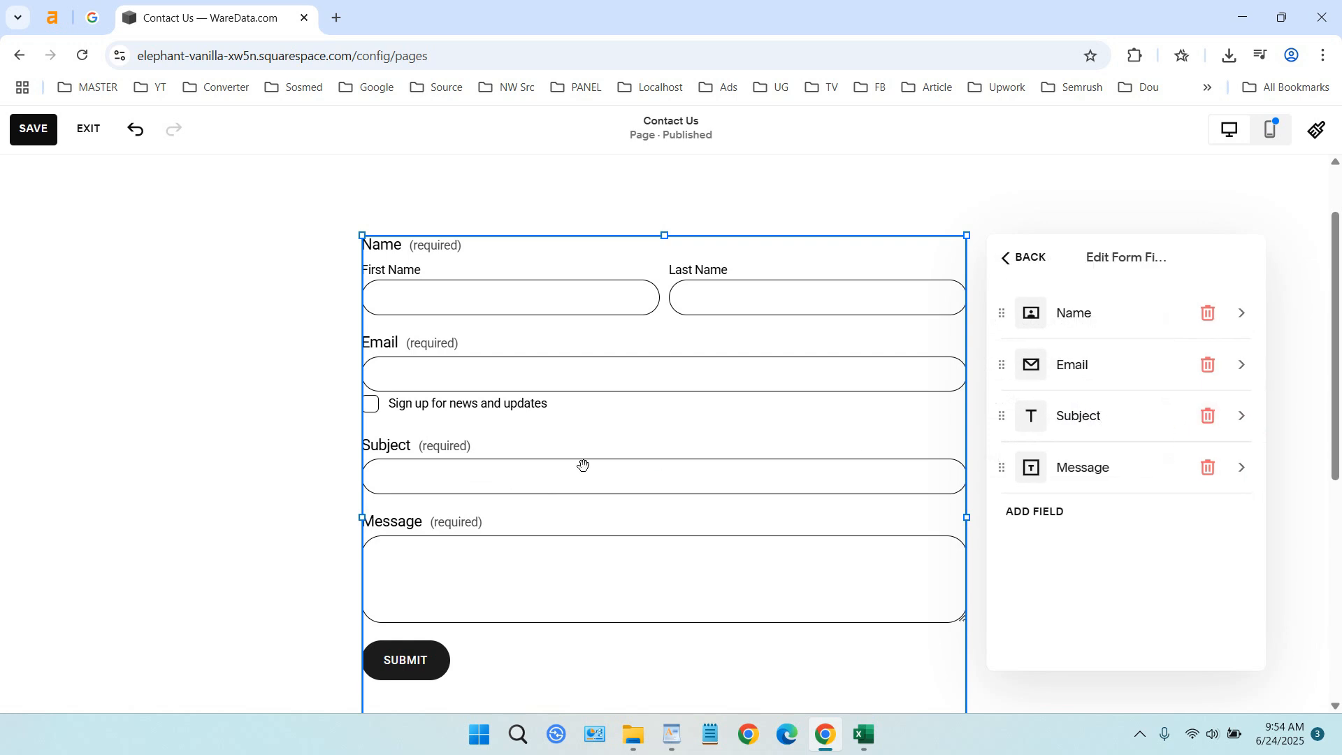
{"action": "left_click", "coordinate": [1204, 420]}
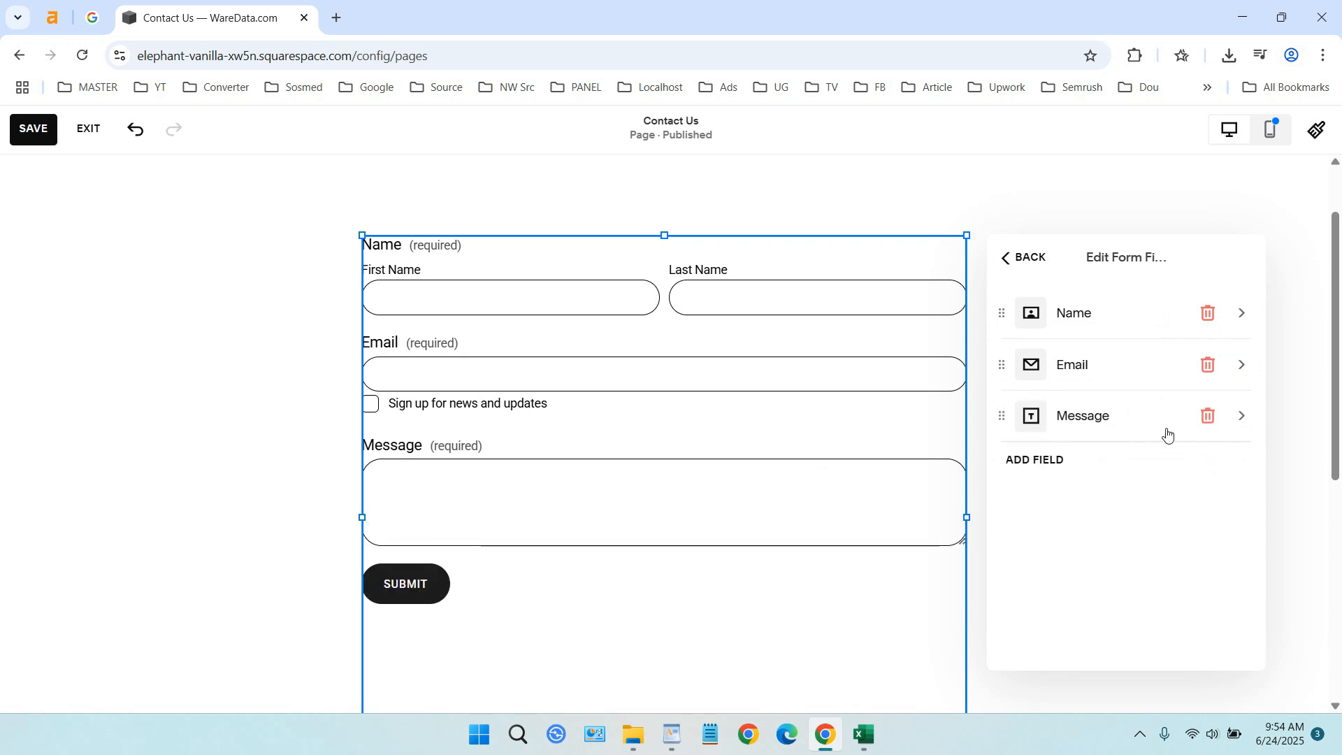
Add a text field labelled Subject to the form and move it between the Email and Message fields
{"action": "left_click", "coordinate": [1046, 464]}
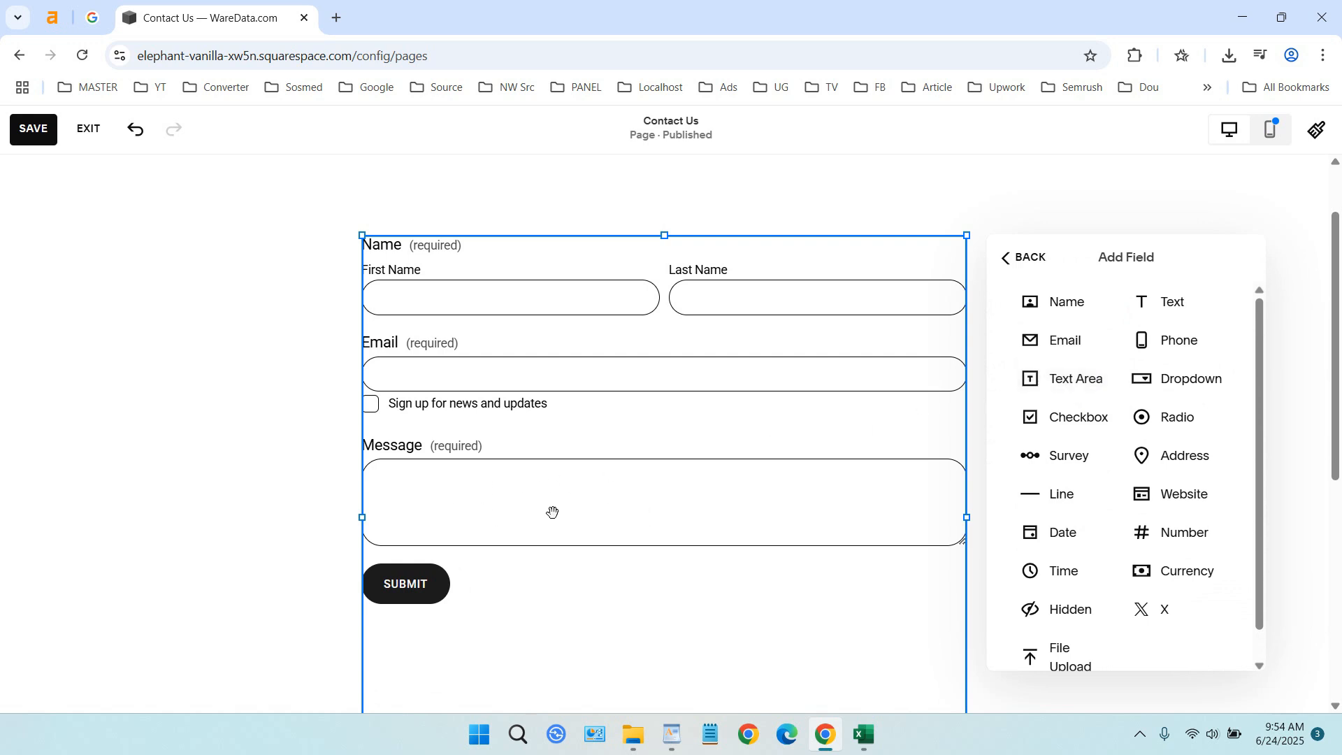
{"action": "left_click", "coordinate": [1165, 310]}
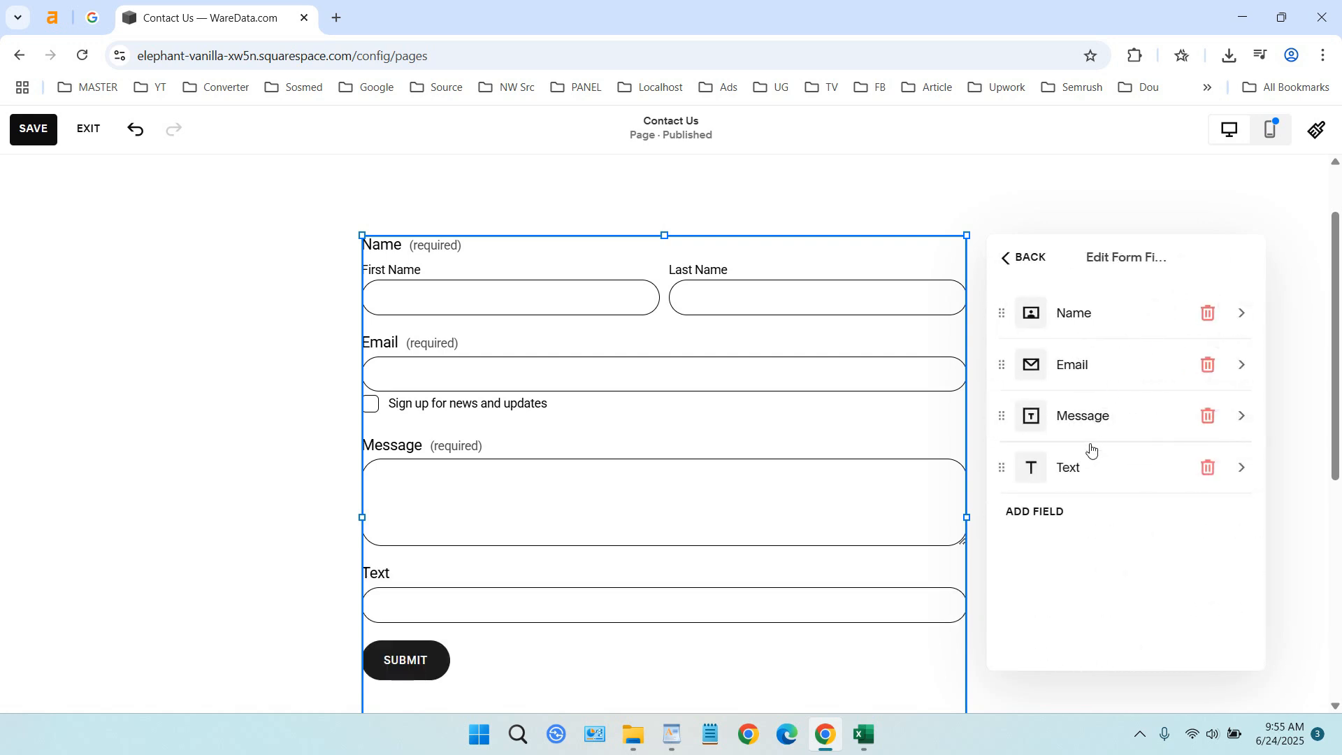
{"action": "left_click", "coordinate": [1091, 470]}
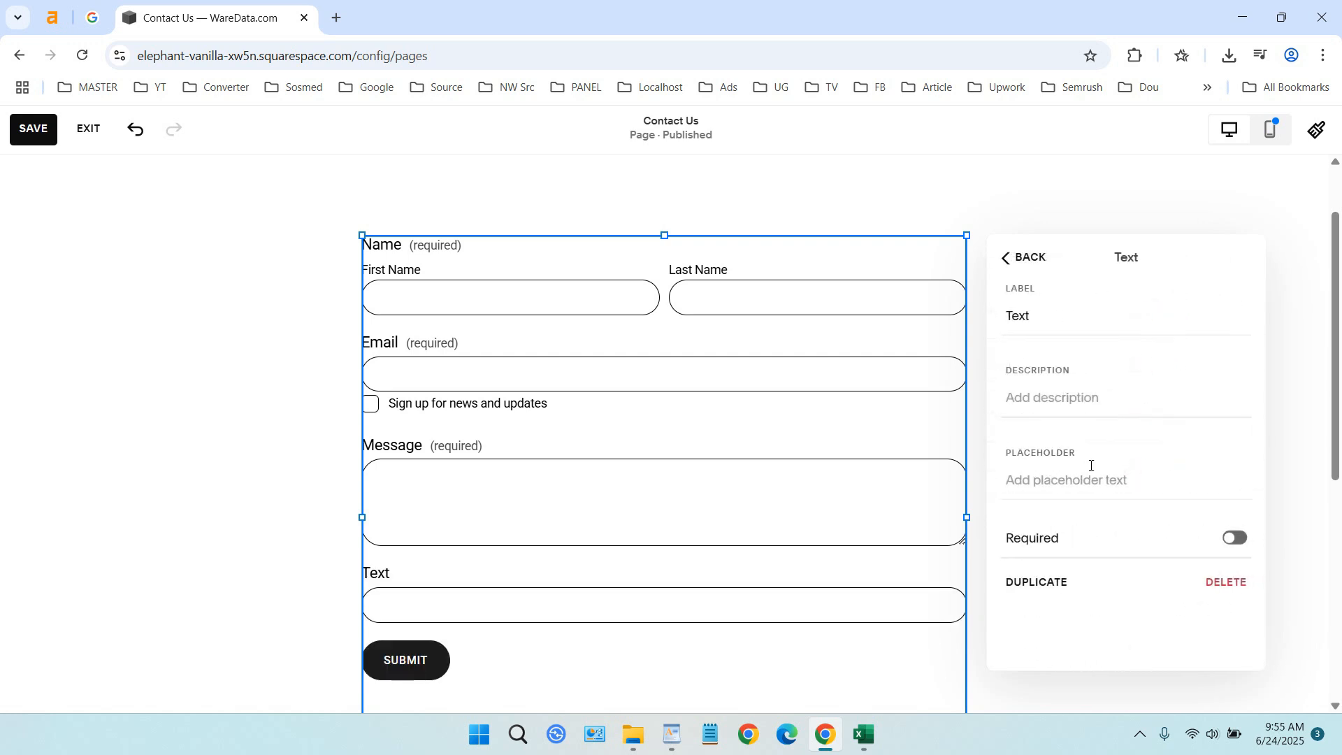
{"action": "left_click_drag", "start_coordinate": [1057, 337], "coordinate": [984, 302]}
{"action": "type", "text": "Subjec"}
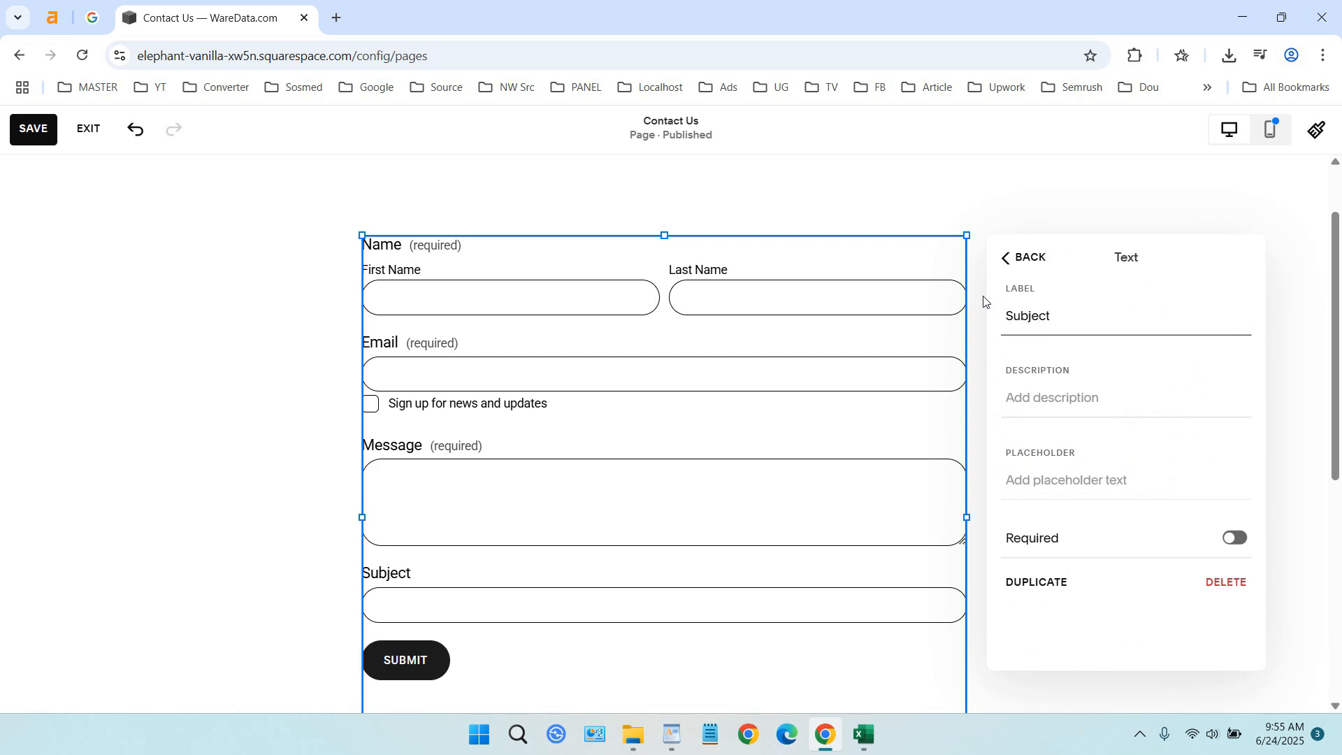
{"action": "left_click", "coordinate": [1021, 258]}
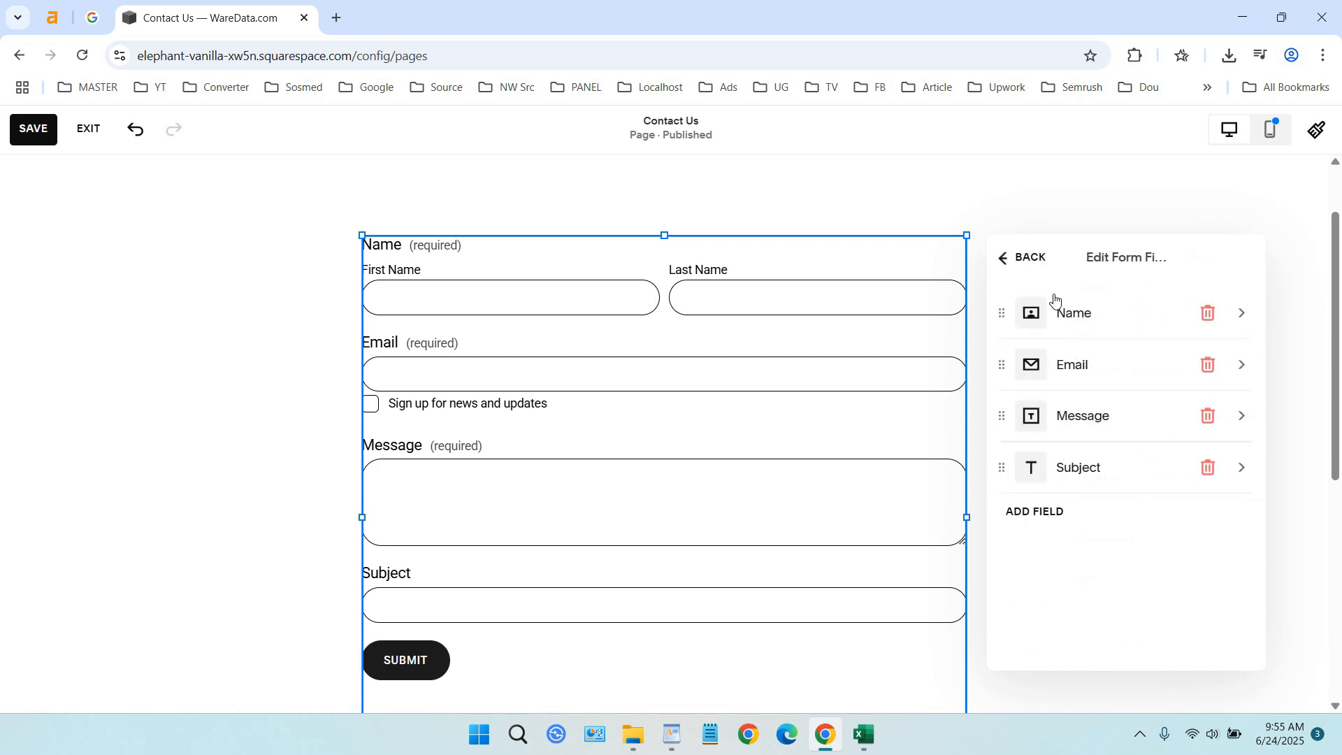
{"action": "left_click_drag", "start_coordinate": [1004, 467], "coordinate": [1016, 421]}
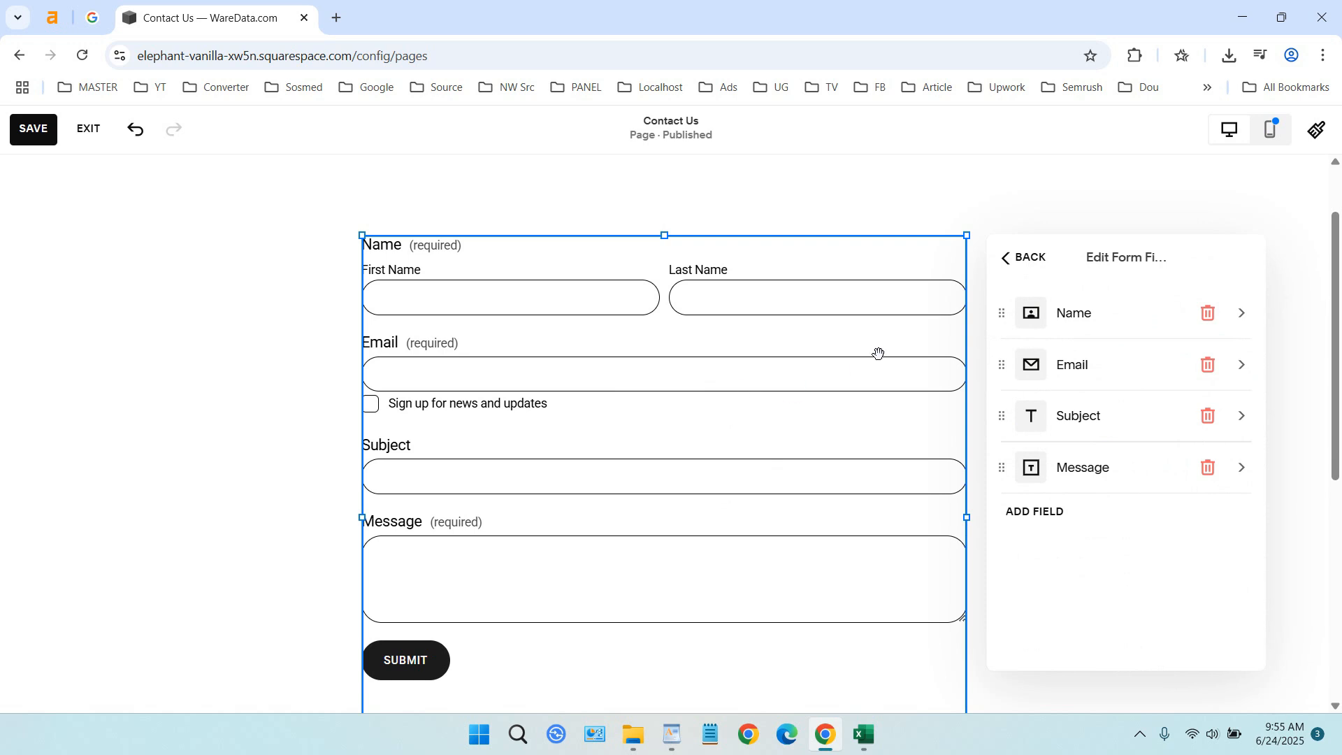
Review the form's design and storage options, including its list of form submitters, and return to the Contact Us page editor
{"action": "left_click", "coordinate": [1035, 260]}
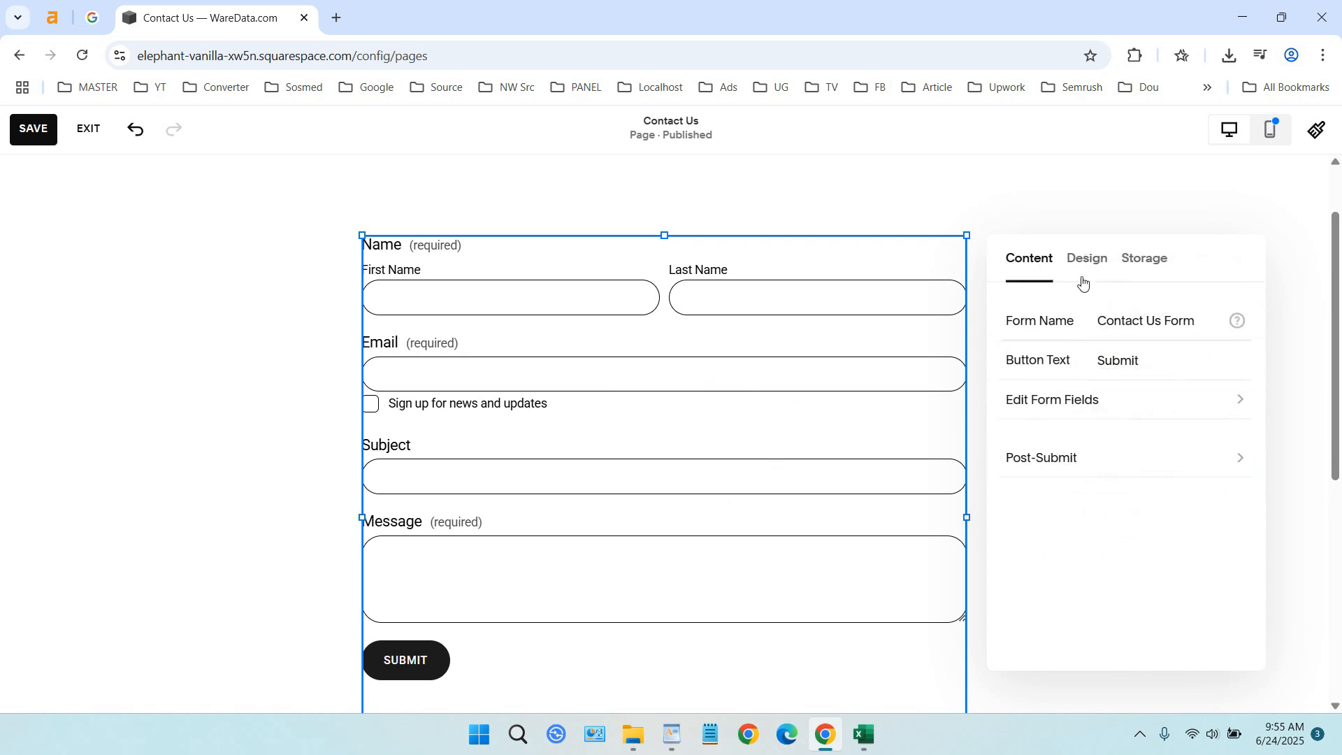
{"action": "left_click", "coordinate": [1086, 260]}
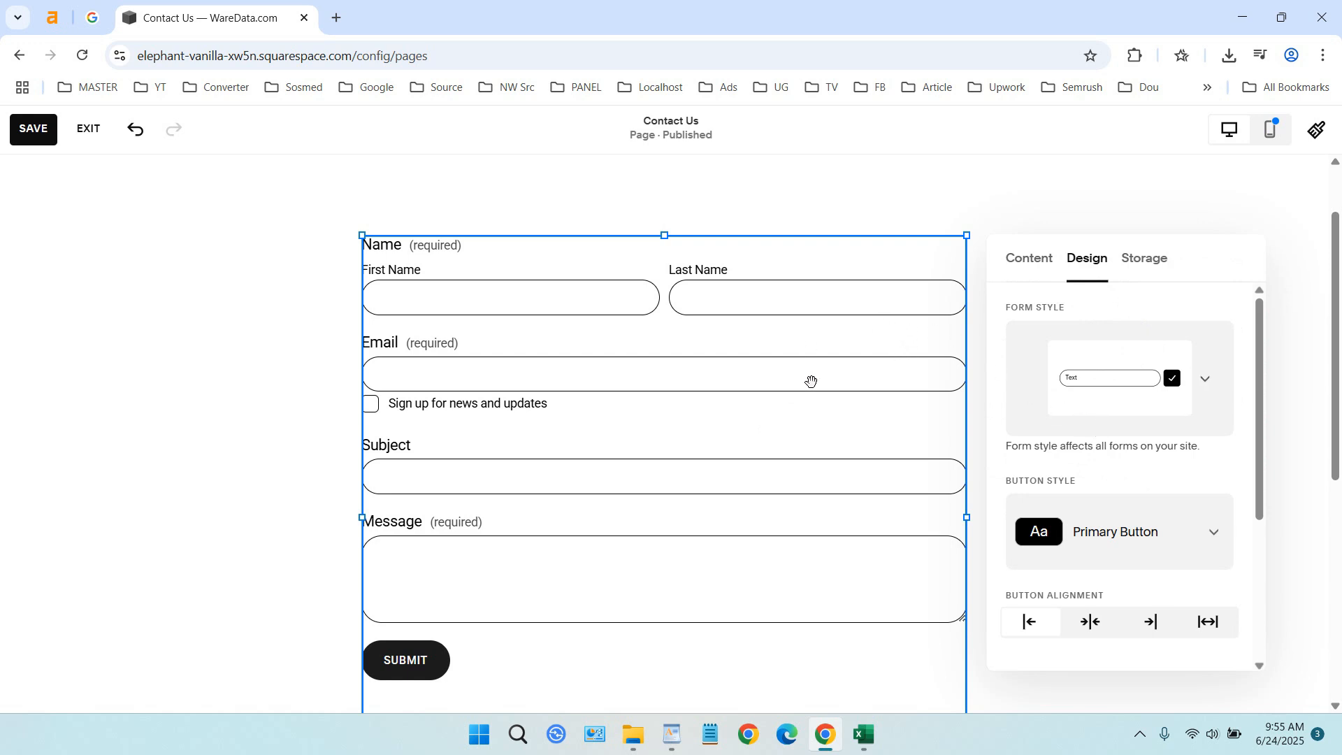
{"action": "scroll", "coordinate": [1148, 429], "scroll_direction": "down", "scroll_amount": 3}
{"action": "scroll", "coordinate": [1144, 430], "scroll_direction": "up", "scroll_amount": 3}
{"action": "scroll", "coordinate": [1145, 432], "scroll_direction": "down", "scroll_amount": 3}
{"action": "scroll", "coordinate": [1145, 432], "scroll_direction": "up", "scroll_amount": 3}
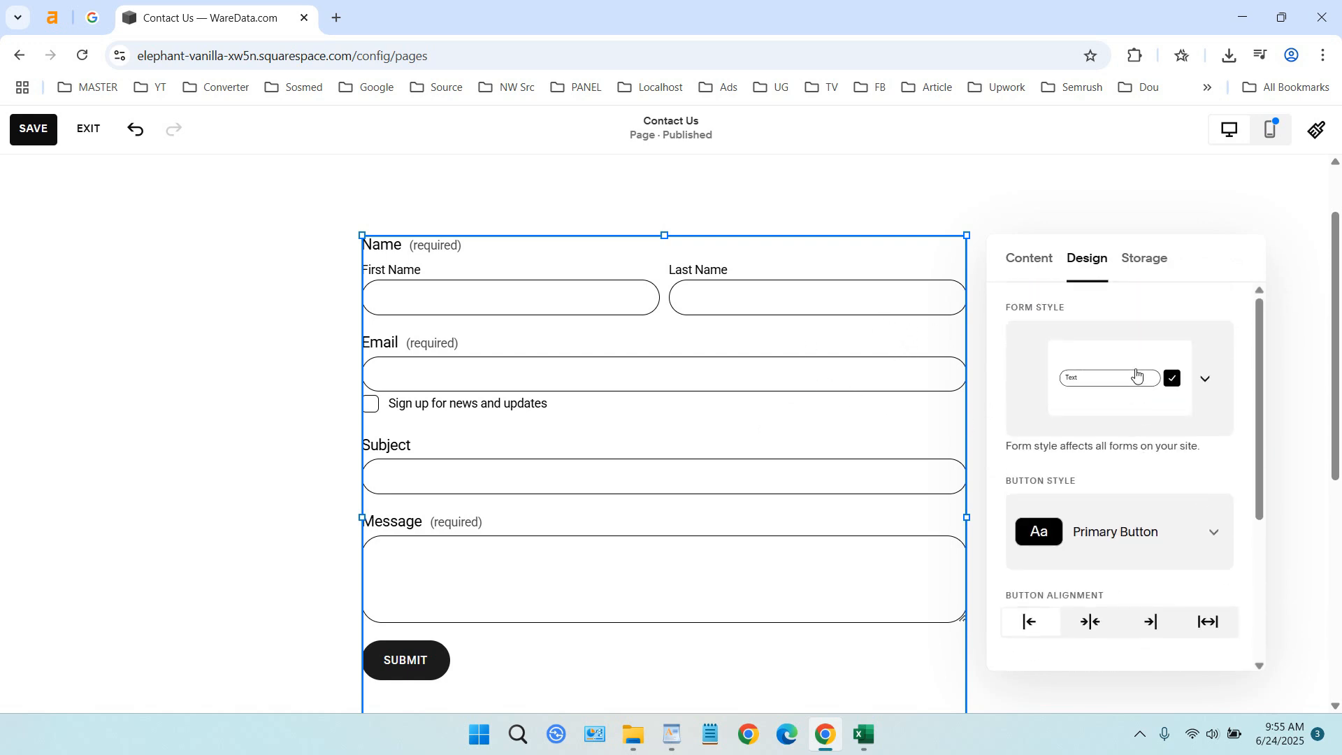
{"action": "left_click", "coordinate": [1146, 260]}
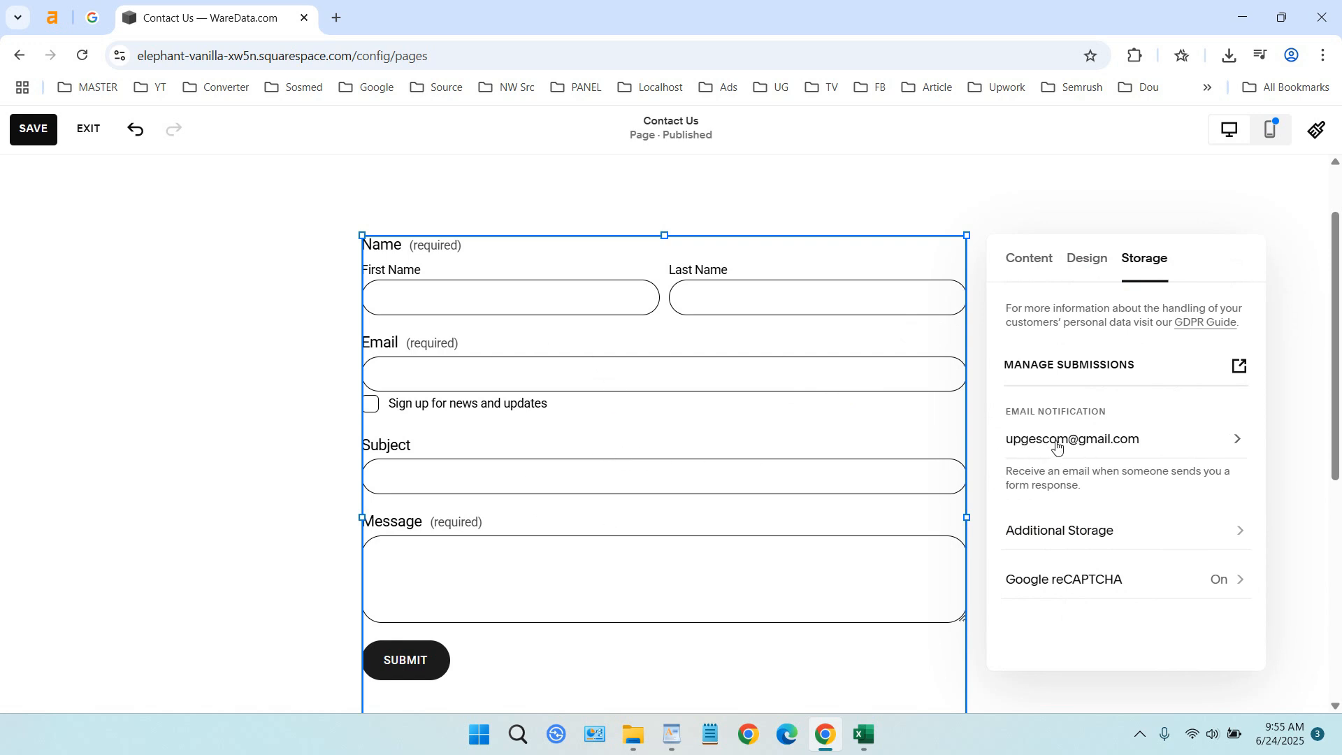
{"action": "left_click", "coordinate": [1238, 368]}
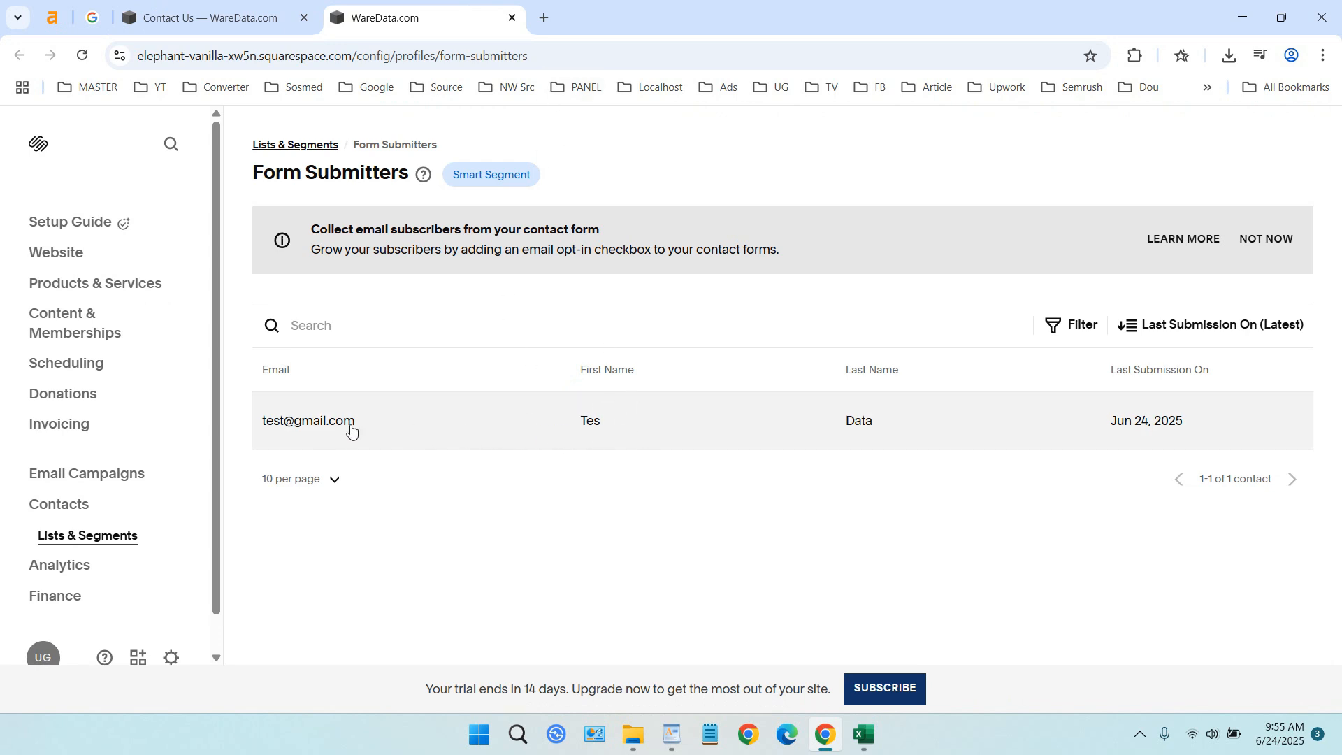
{"action": "left_click", "coordinate": [209, 18]}
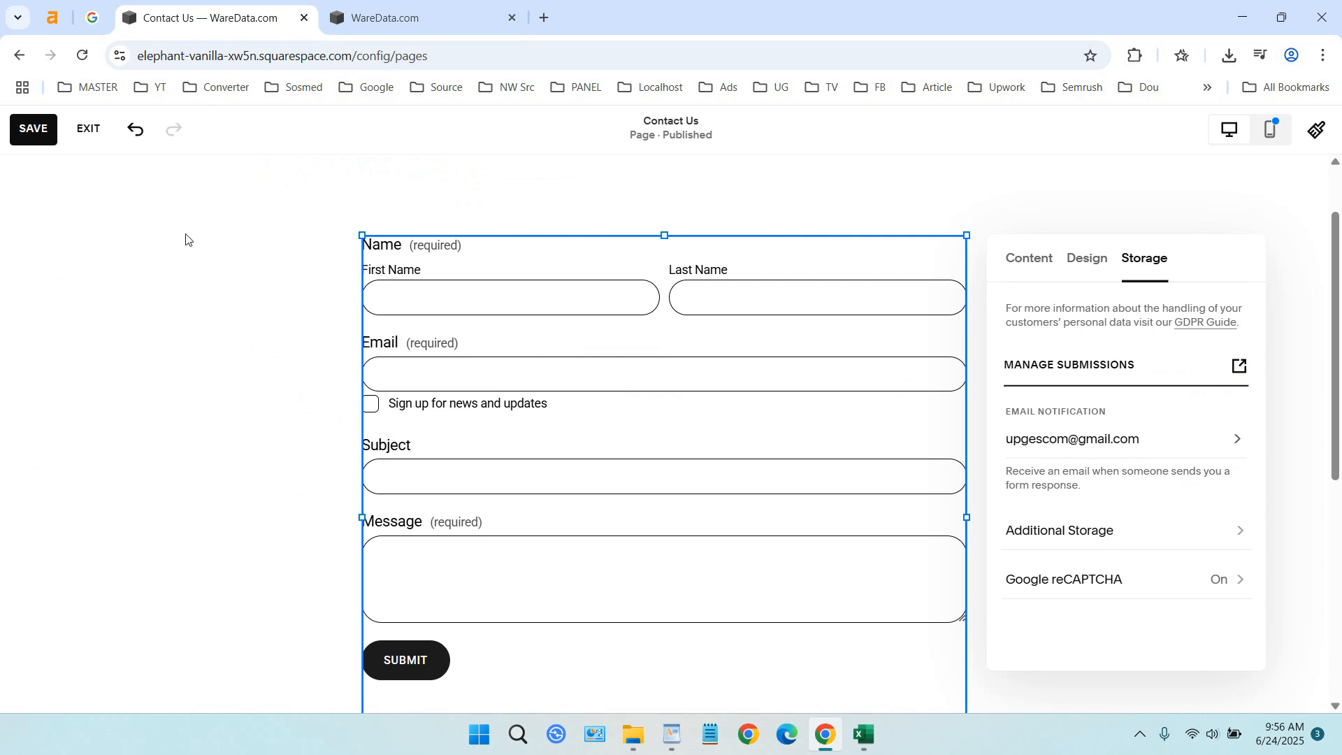
Save the Contact Us page, exit its editor, and reorder the main navigation to About, Services, Contact Us
{"action": "left_click", "coordinate": [35, 130]}
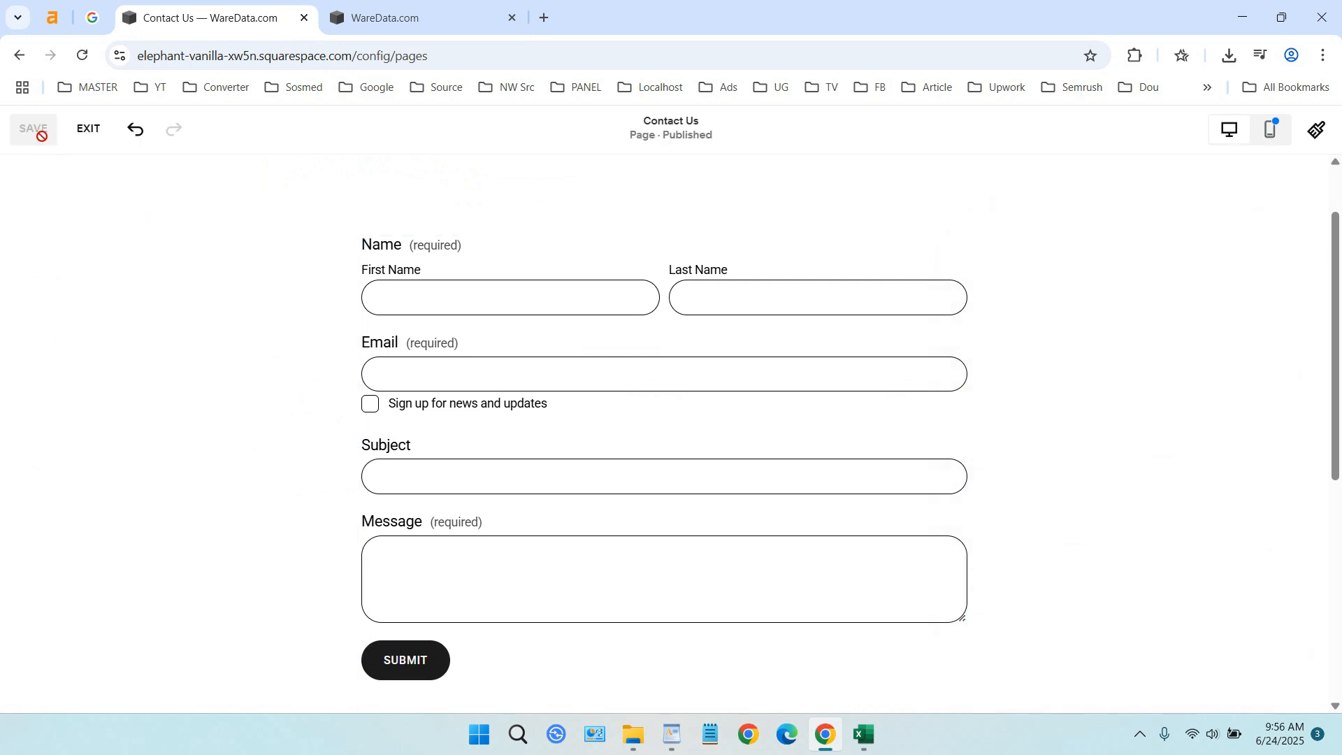
{"action": "left_click", "coordinate": [87, 136]}
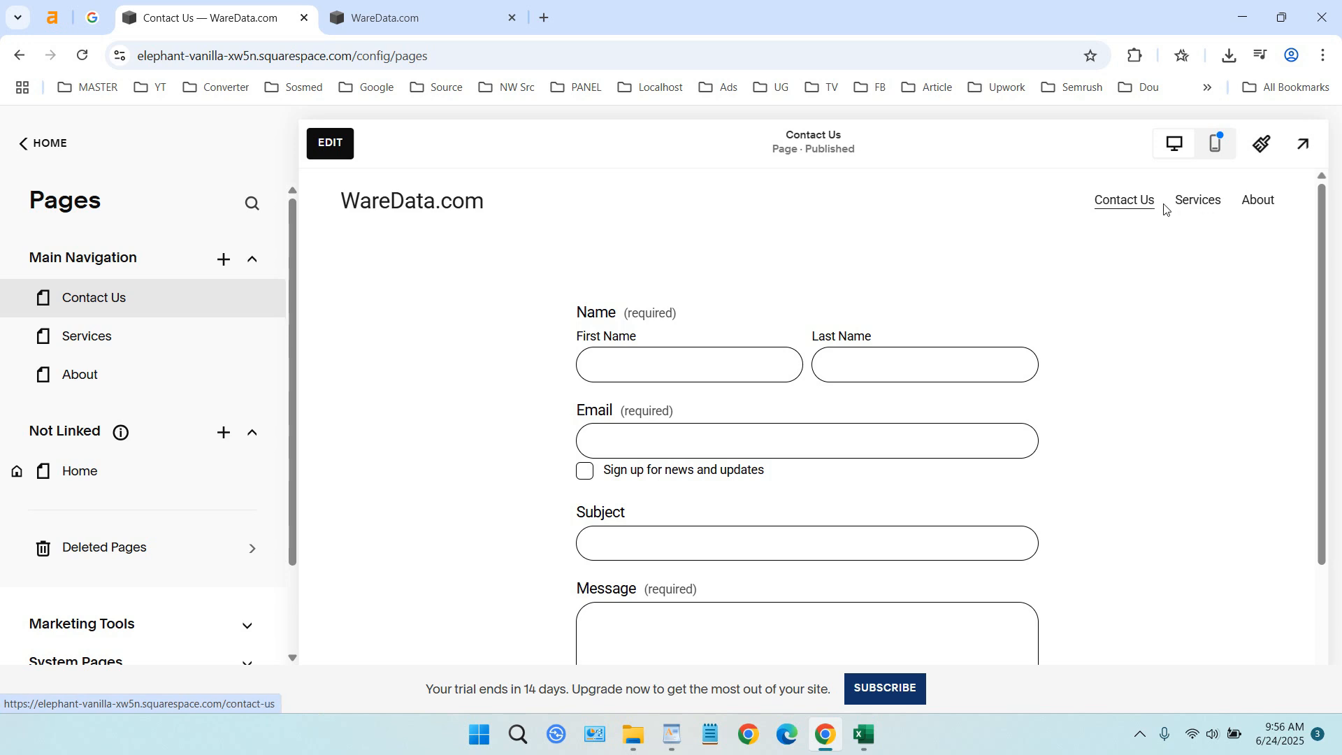
{"action": "mouse_move", "coordinate": [116, 384]}
{"action": "left_mouse_down"}
{"action": "mouse_move", "coordinate": [126, 303]}
{"action": "mouse_move", "coordinate": [137, 377]}
{"action": "left_mouse_up"}
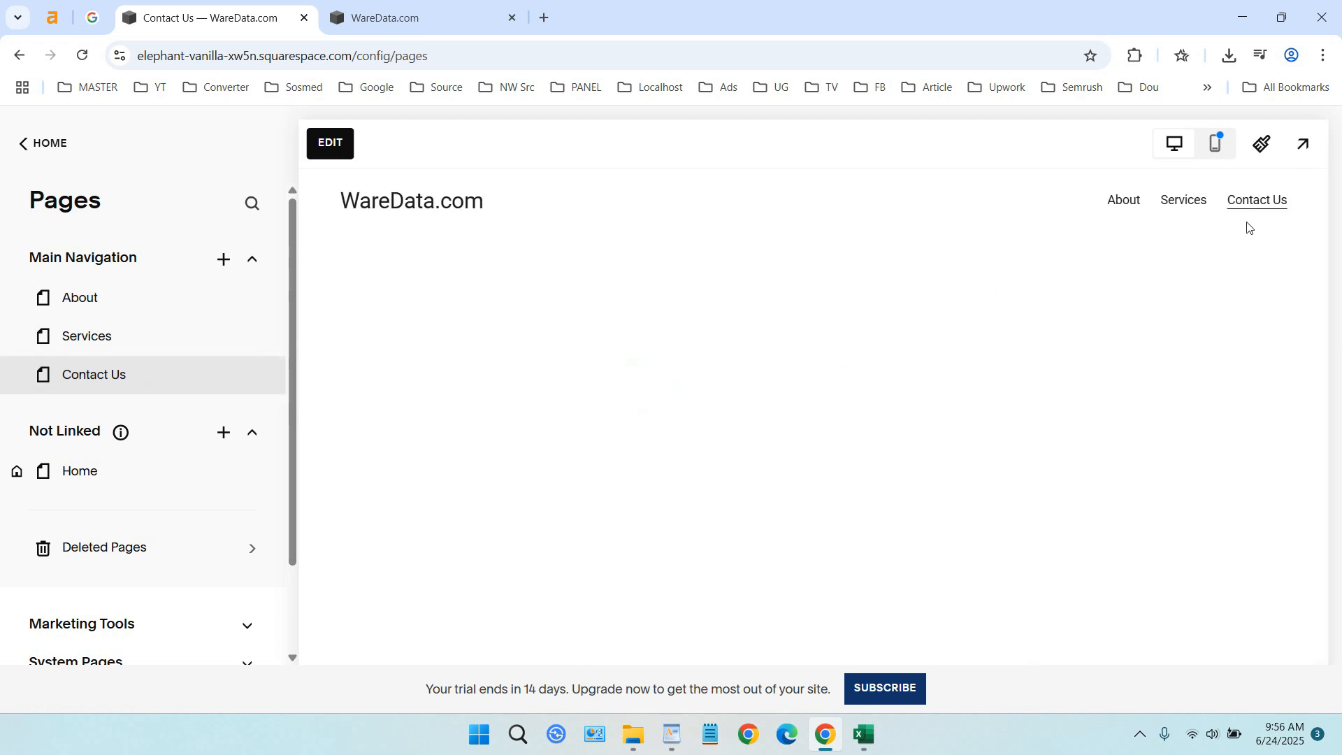
{"action": "scroll", "coordinate": [1117, 351], "scroll_direction": "down", "scroll_amount": 2}
{"action": "scroll", "coordinate": [1117, 350], "scroll_direction": "up", "scroll_amount": 1}
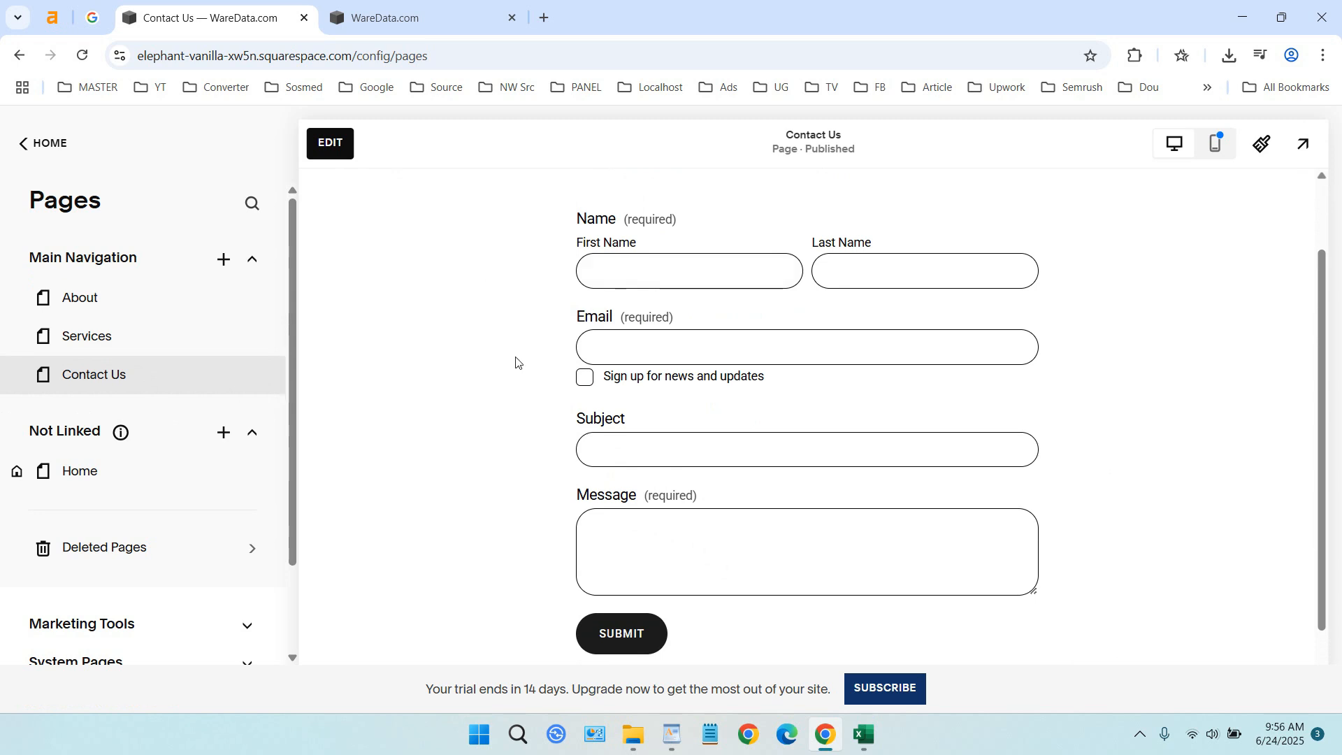
Reopen the Contact Us page for editing and set the form's post-submit message to "Thank you! We will contact you later!"
{"action": "left_click", "coordinate": [339, 144]}
{"action": "scroll", "coordinate": [618, 316], "scroll_direction": "down", "scroll_amount": 1}
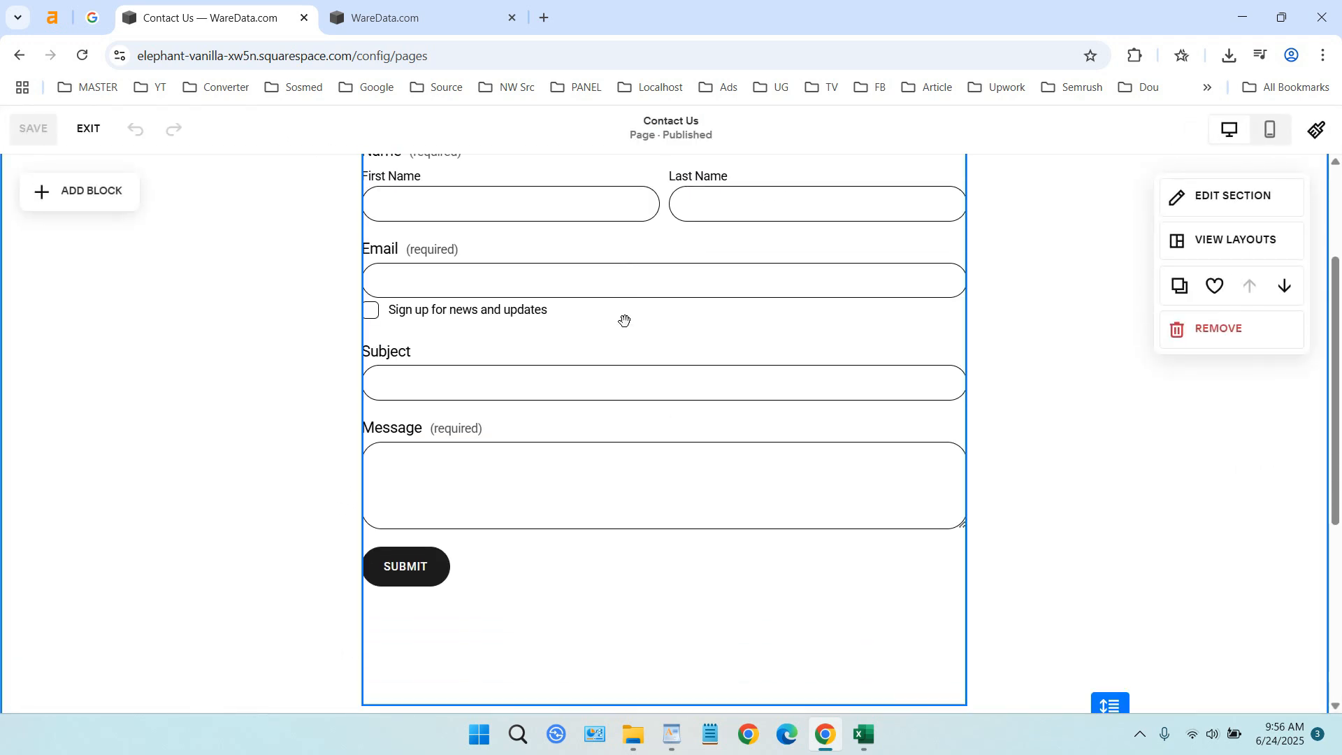
{"action": "left_click", "coordinate": [620, 478]}
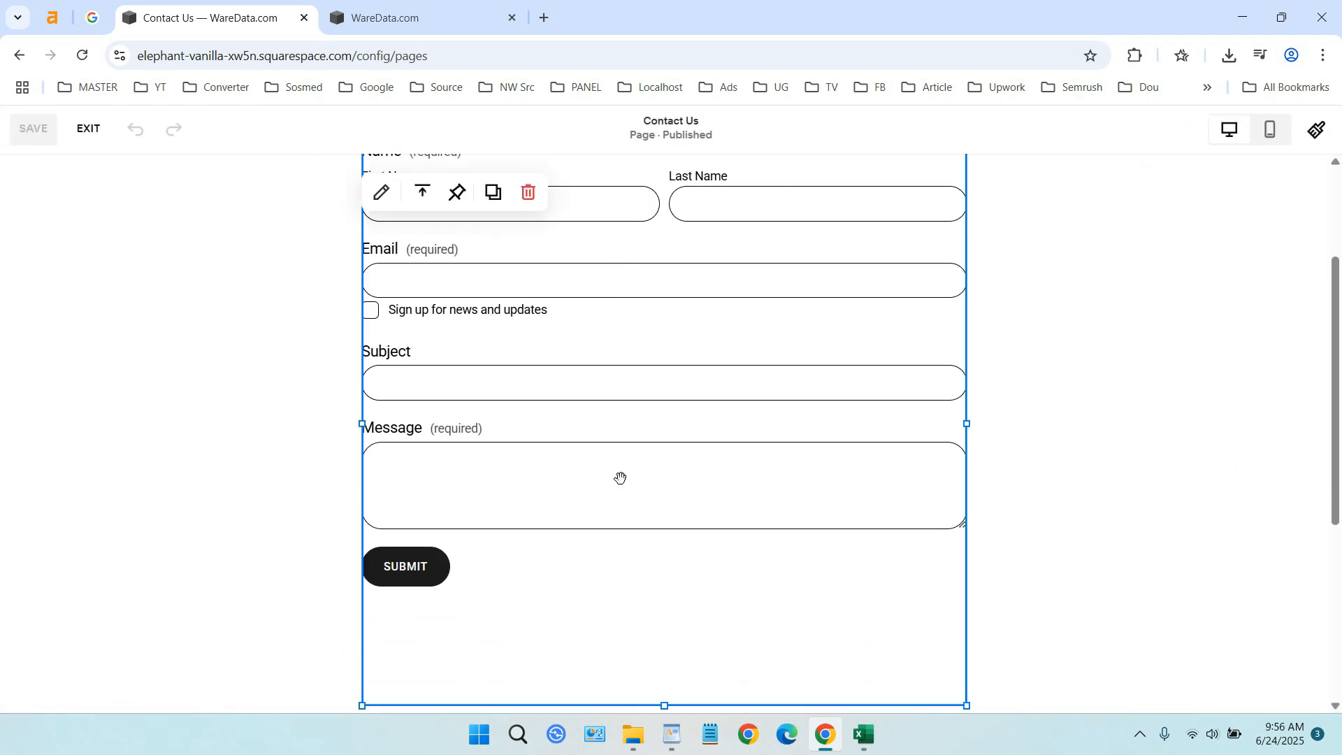
{"action": "left_click", "coordinate": [381, 192]}
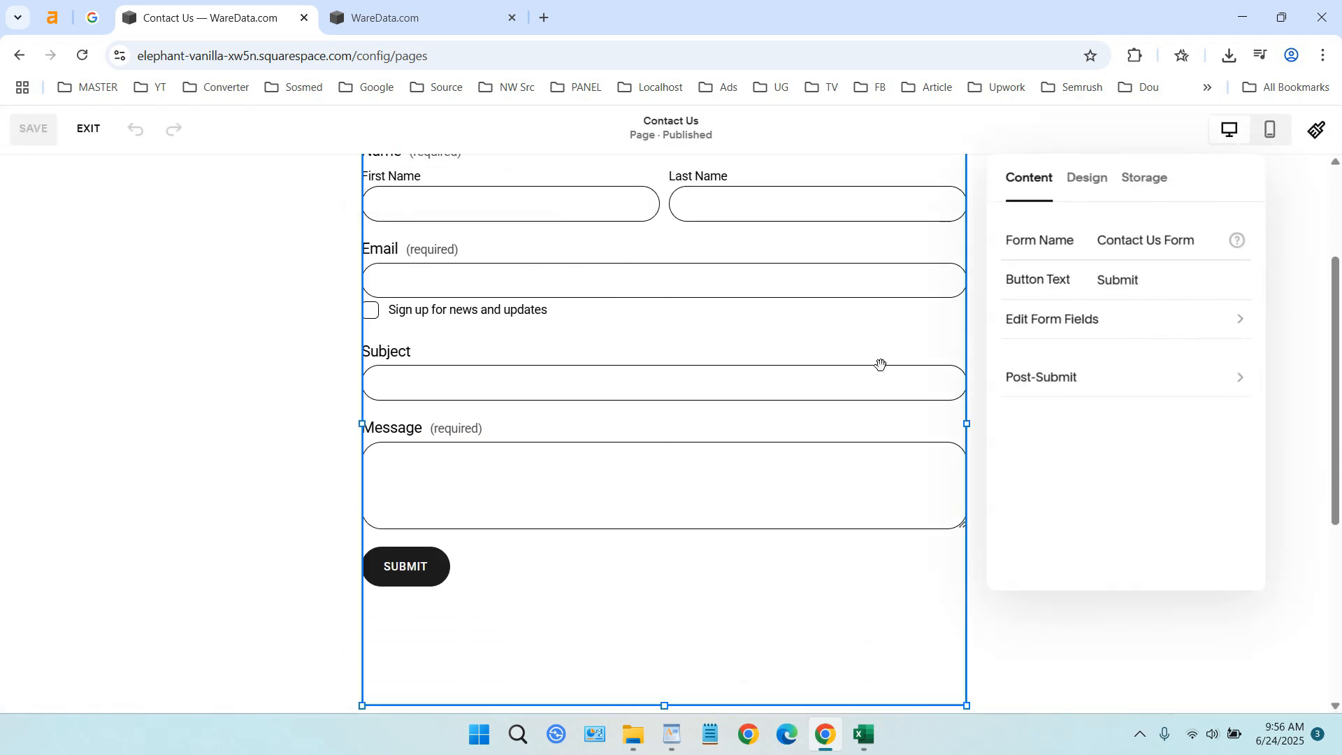
{"action": "left_click", "coordinate": [1105, 384]}
{"action": "left_click", "coordinate": [1093, 318]}
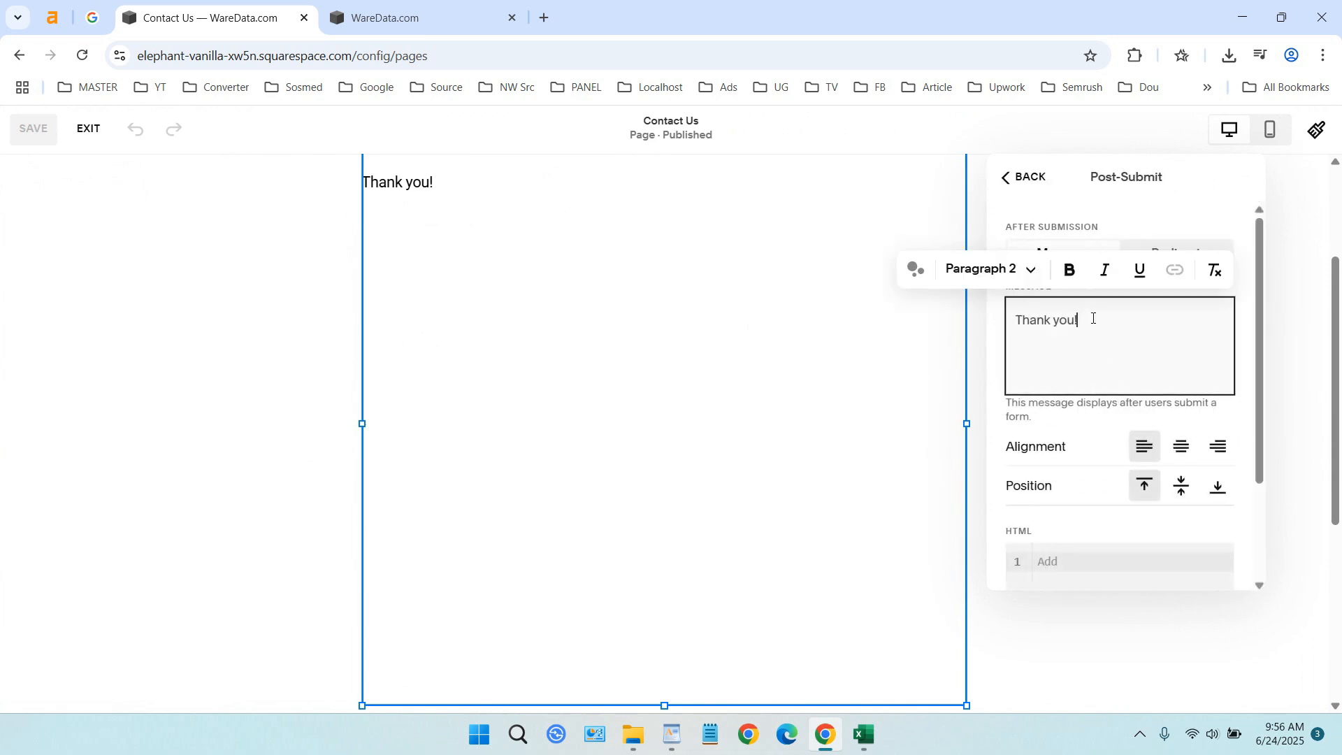
{"action": "type", "text": "We will contact "}
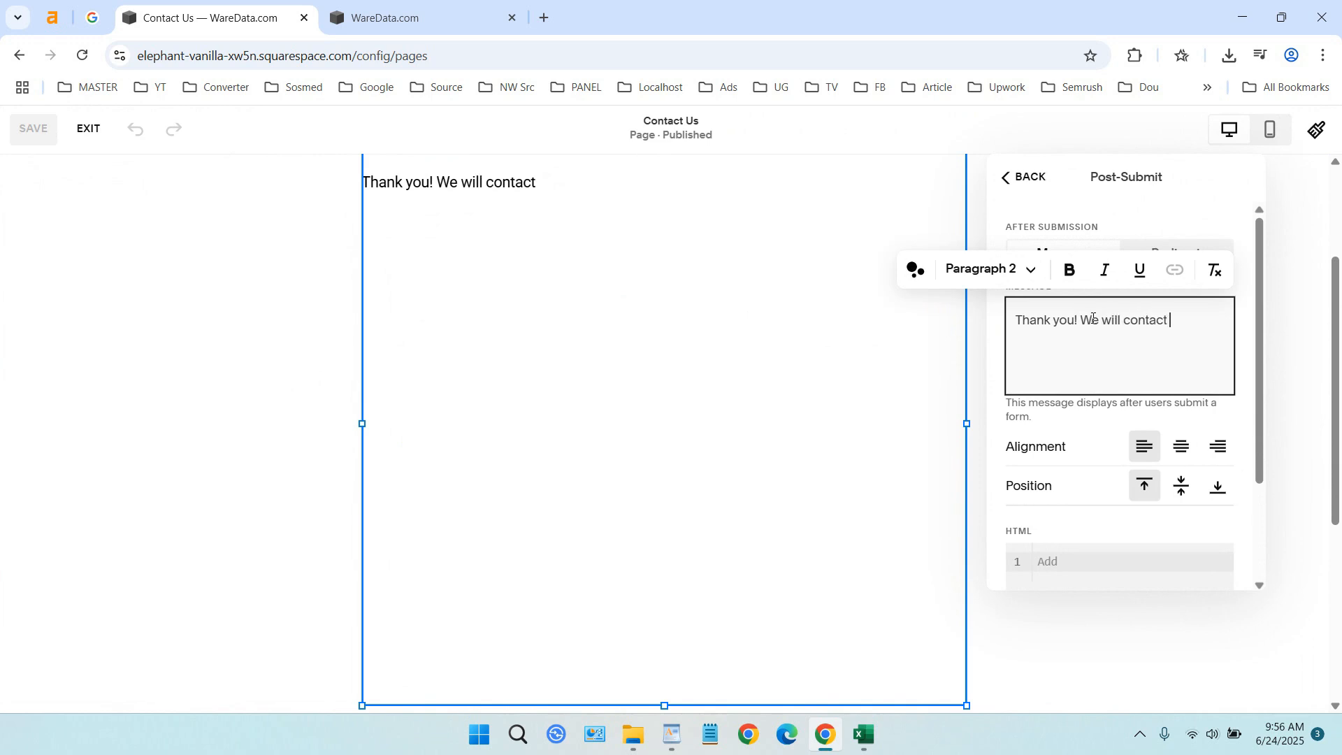
{"action": "type", "text": "you later!"}
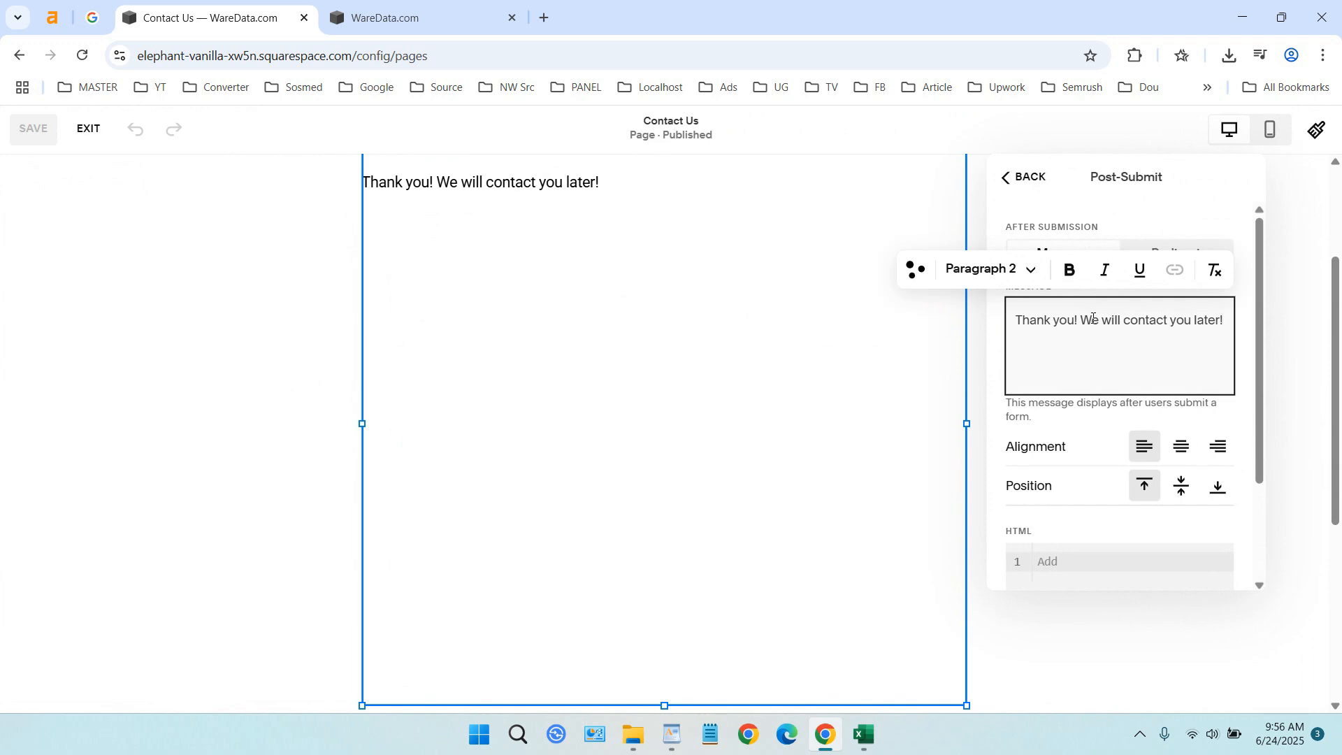
{"action": "left_click", "coordinate": [1014, 182]}
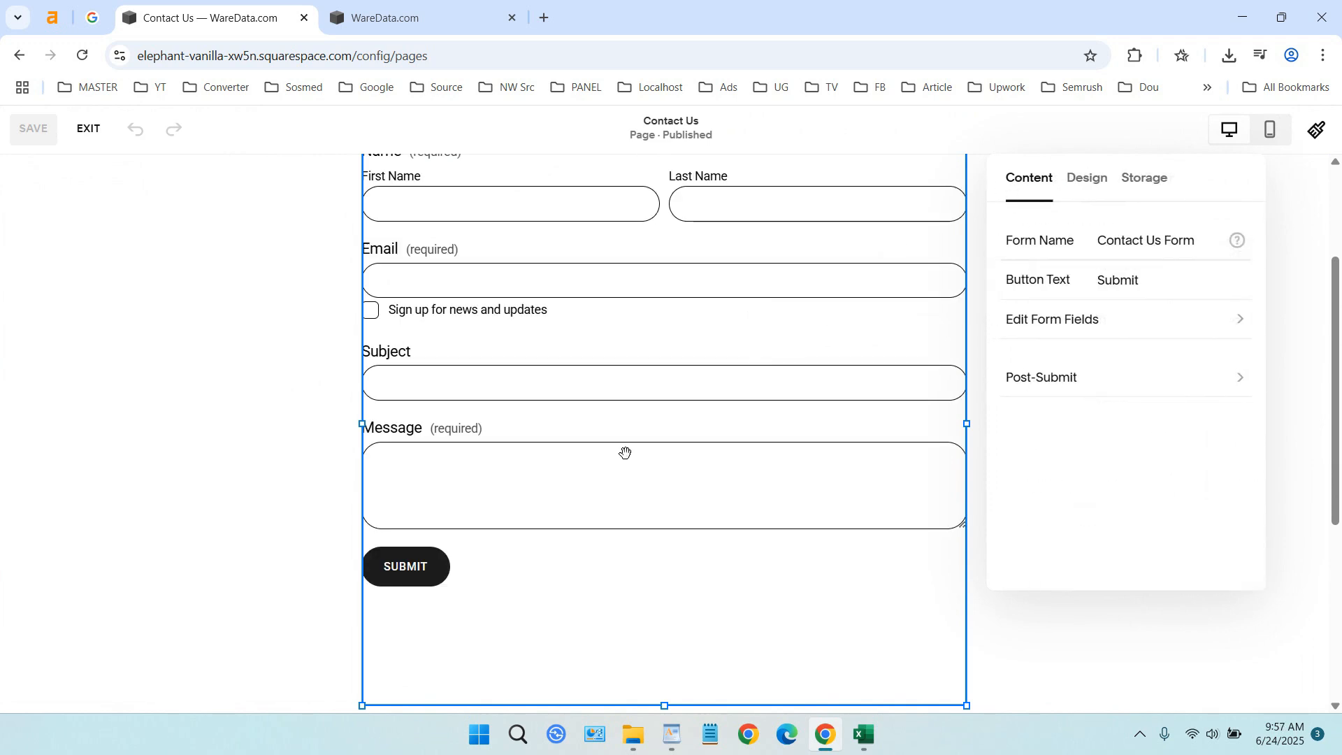
Exit the page editor and open the full-screen preview of the Contact Us page
{"action": "scroll", "coordinate": [712, 488], "scroll_direction": "up", "scroll_amount": 3}
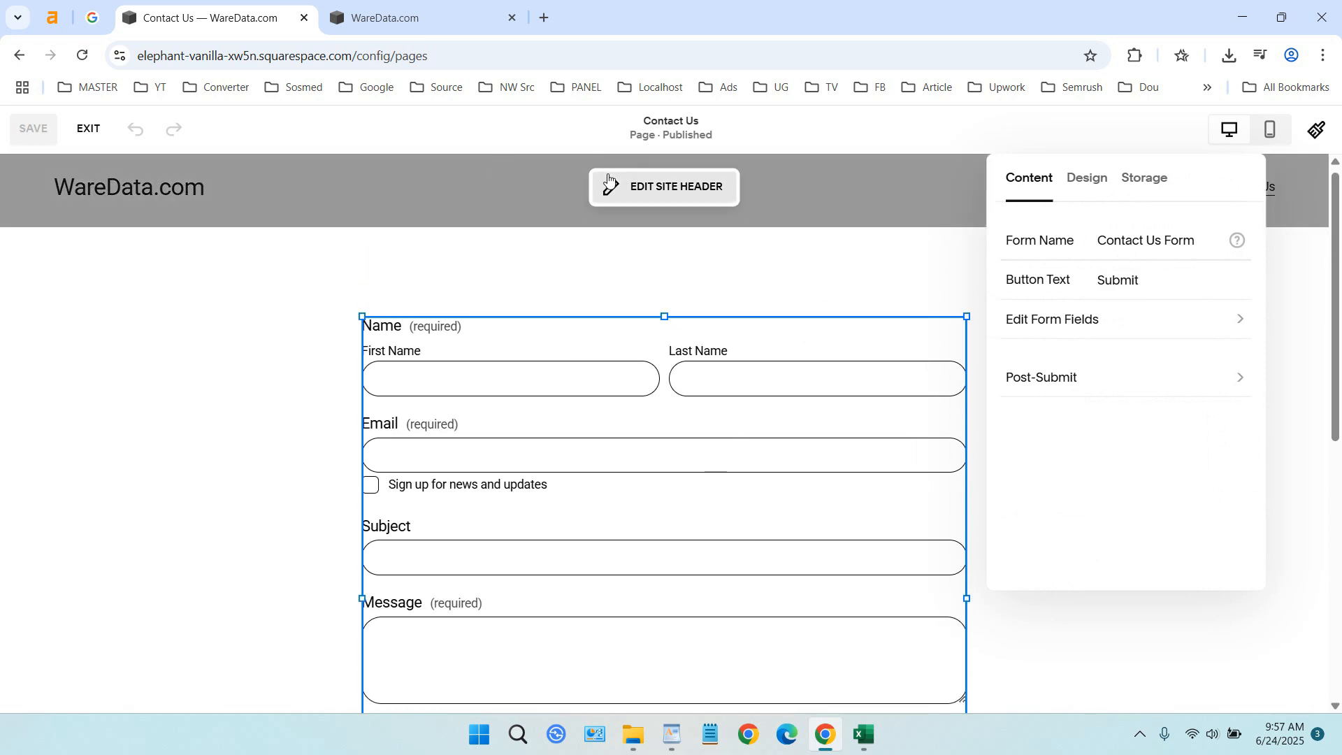
{"action": "left_click", "coordinate": [89, 130]}
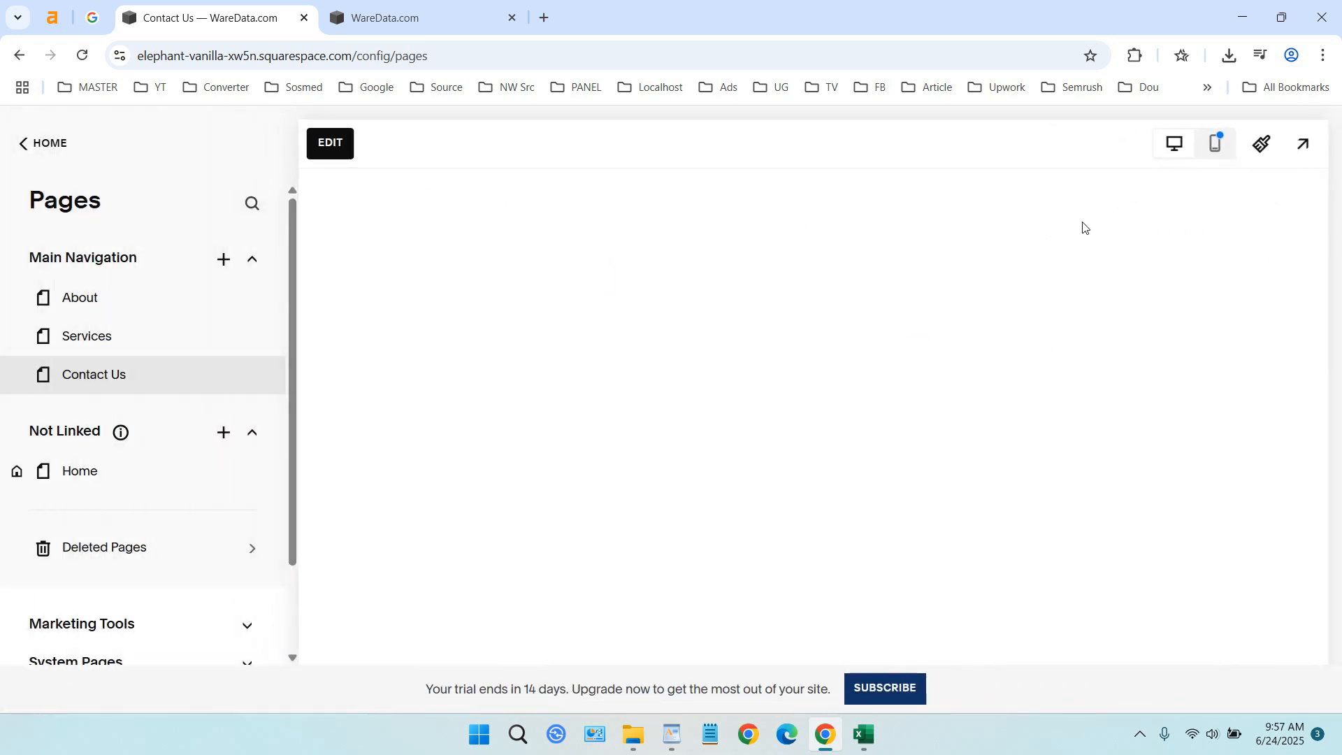
{"action": "left_click", "coordinate": [1304, 147]}
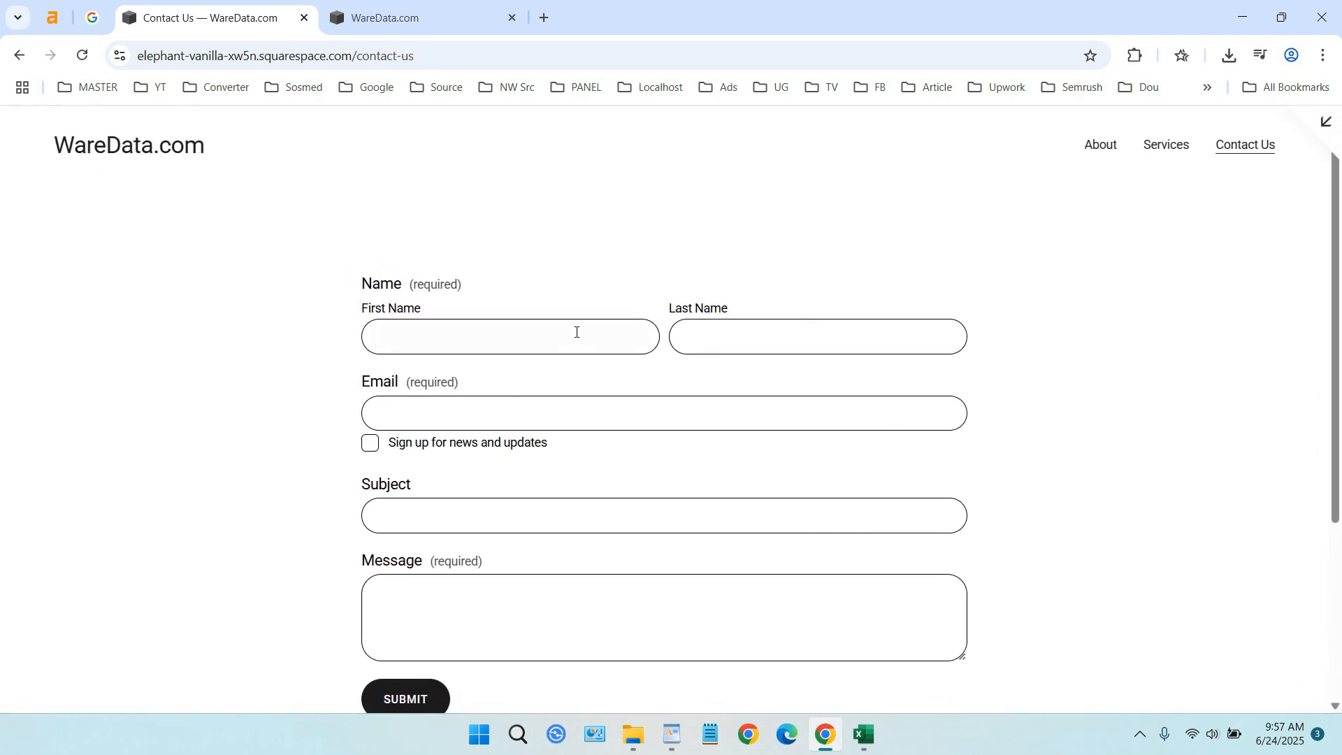
Fill in the sender's first name, last name and e-mail address in the previewed contact form
{"action": "left_click", "coordinate": [577, 332]}
{"action": "type", "text": "Ware"}
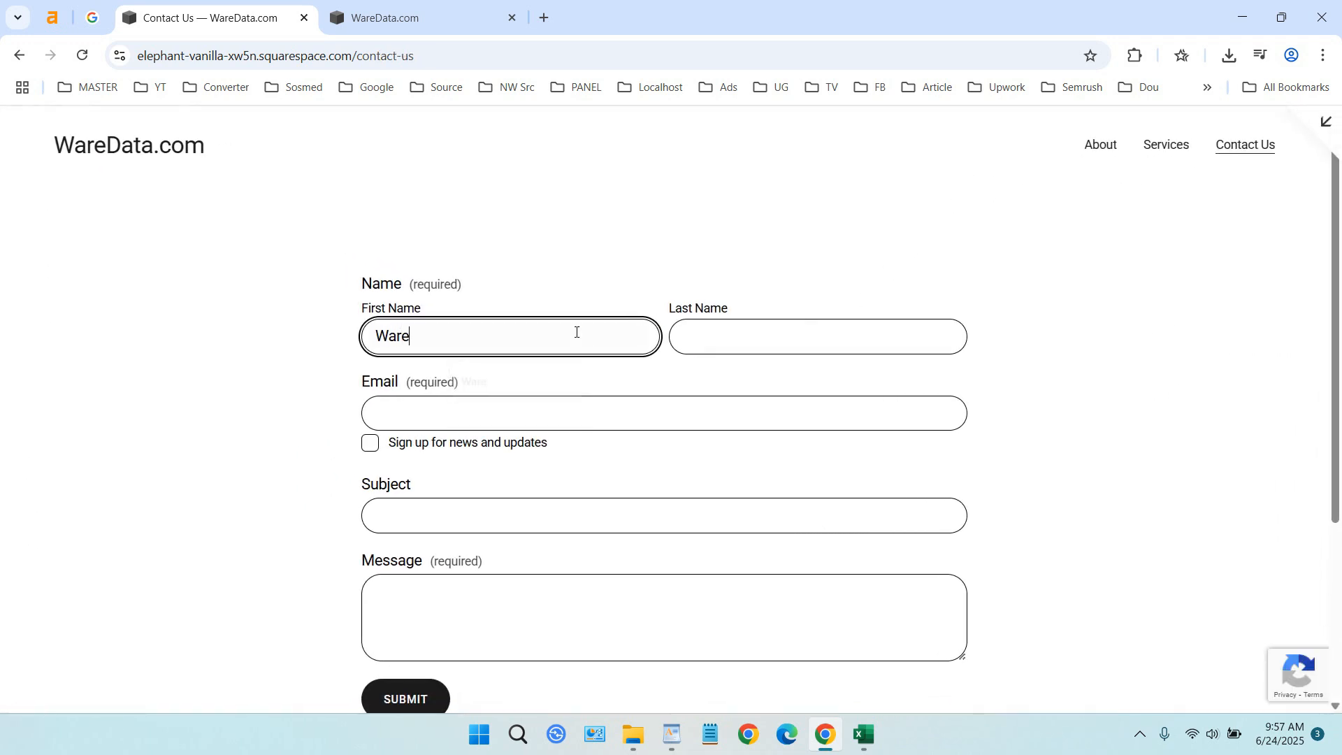
{"action": "key", "text": "Tab"}
{"action": "type", "text": "Data"}
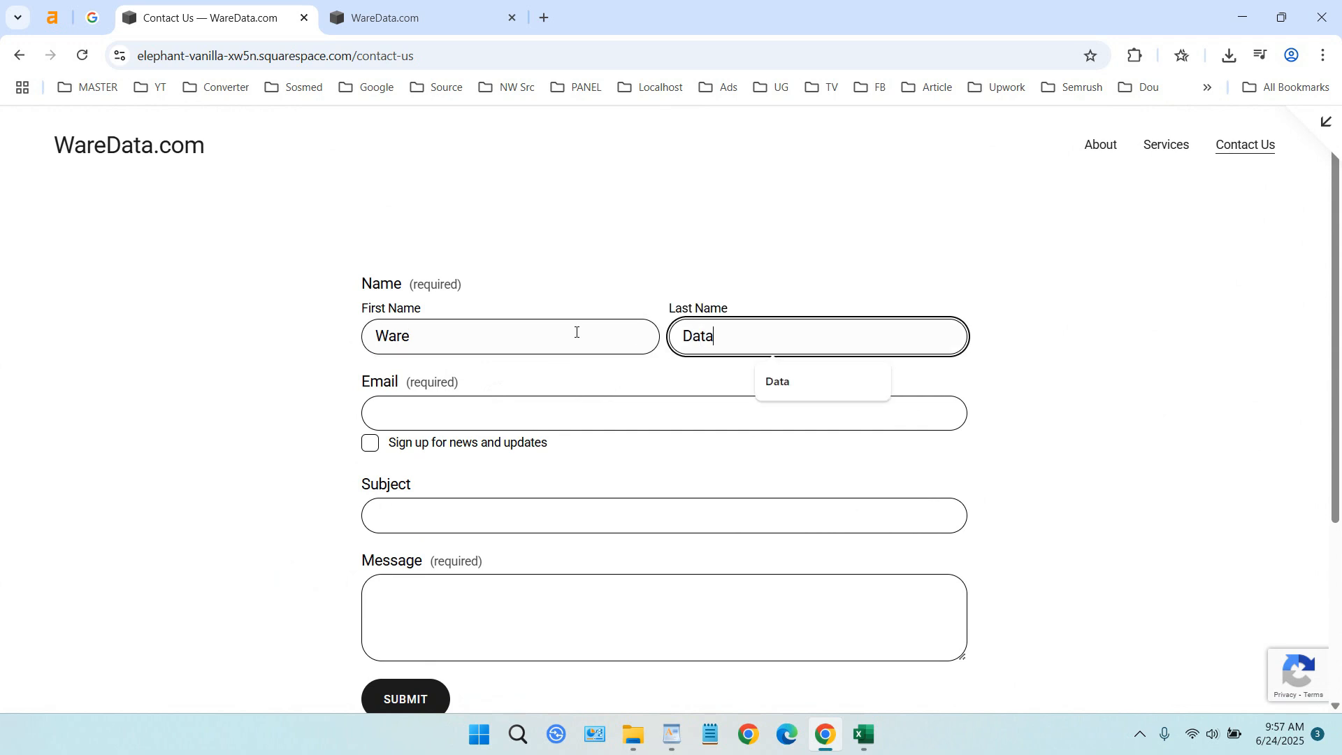
{"action": "key", "text": "Tab"}
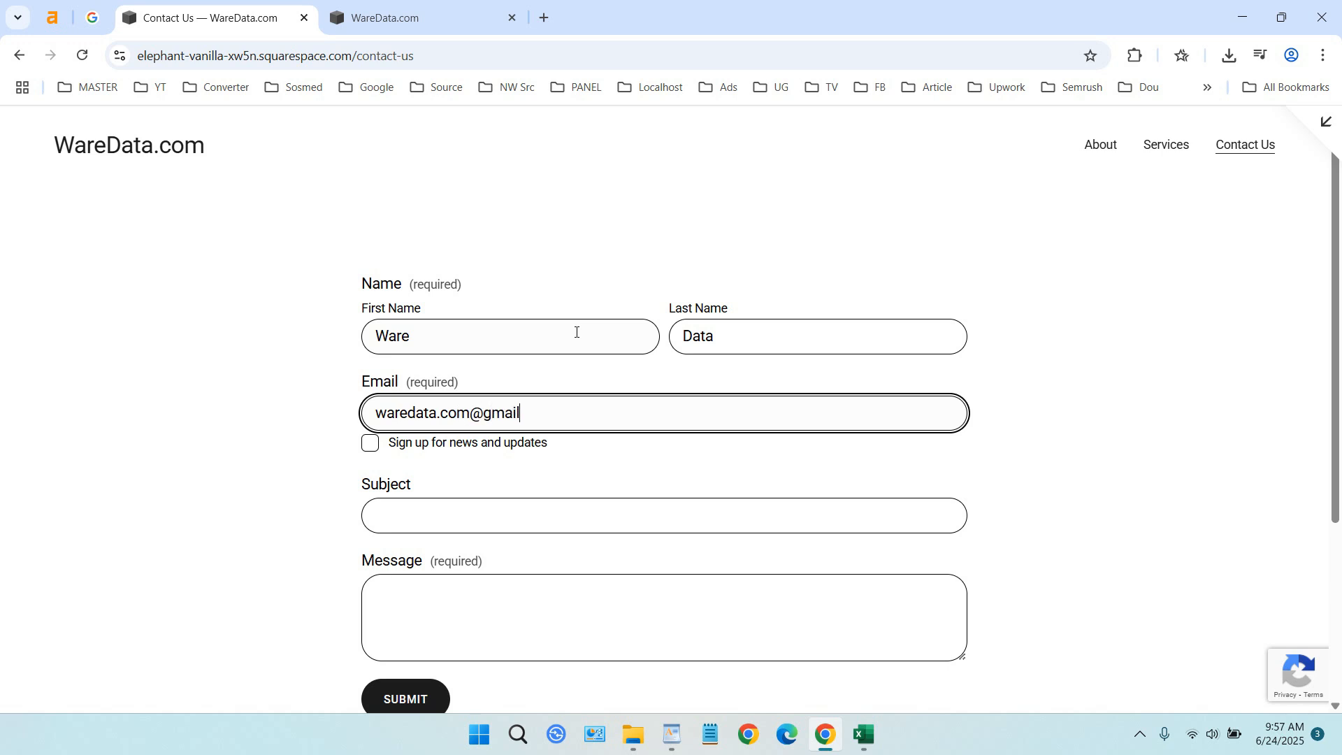
Enter a subject and a message beginning "How much this" without the news sign-up, and submit the contact form
{"action": "key", "text": "Tab"}
{"action": "key", "text": "Tab"}
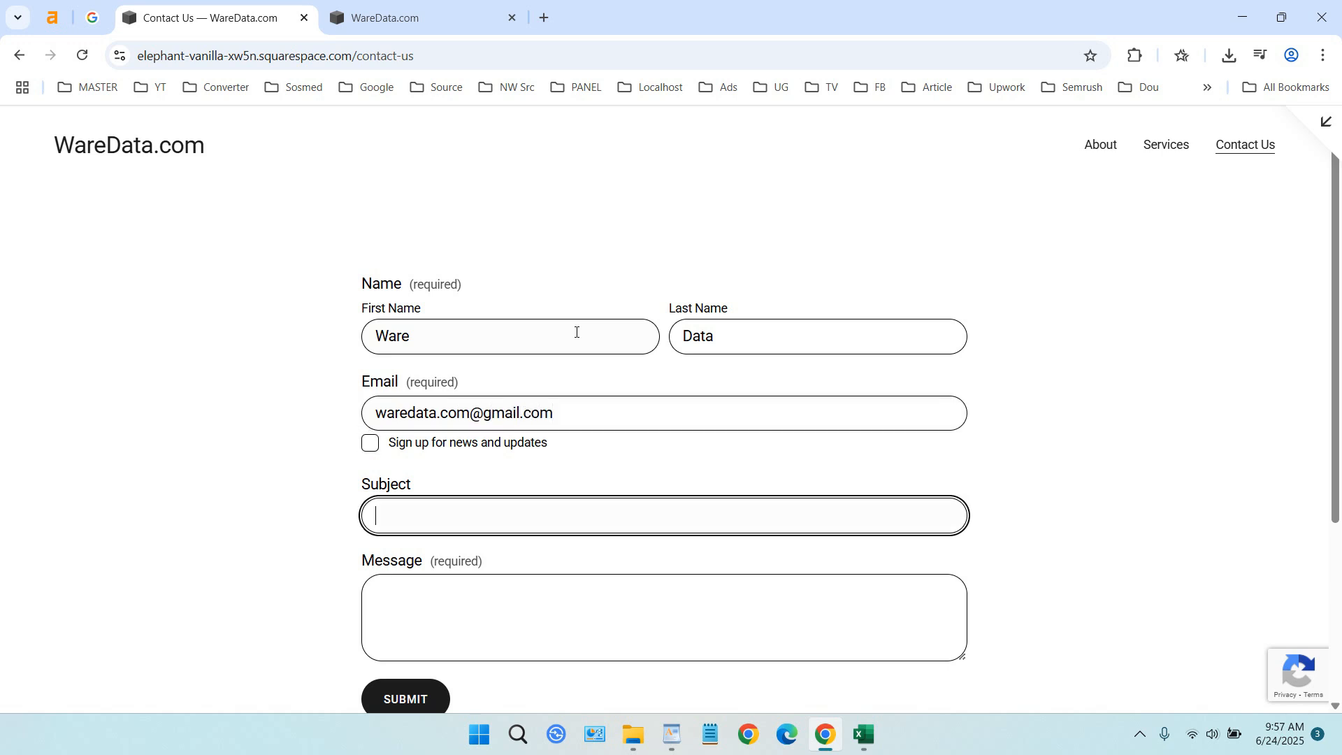
{"action": "type", "text": "Ca"}
{"action": "scroll", "coordinate": [606, 495], "scroll_direction": "down", "scroll_amount": 1}
{"action": "left_click", "coordinate": [608, 507]}
{"action": "type", "text": "How much this webso"}
{"action": "type", "text": "te"}
{"action": "left_click", "coordinate": [402, 616]}
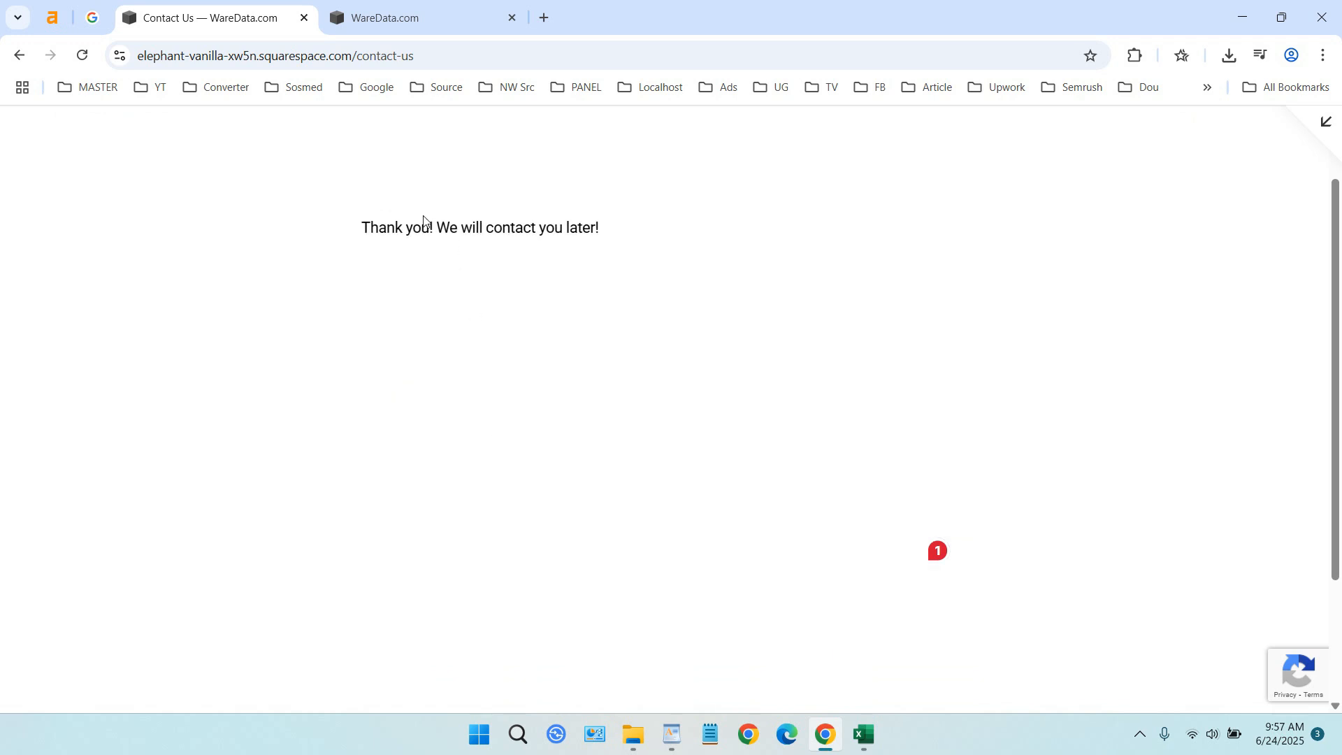
Check the message displayed after the form submission and leave the page preview
{"action": "left_click_drag", "start_coordinate": [359, 234], "coordinate": [620, 232]}
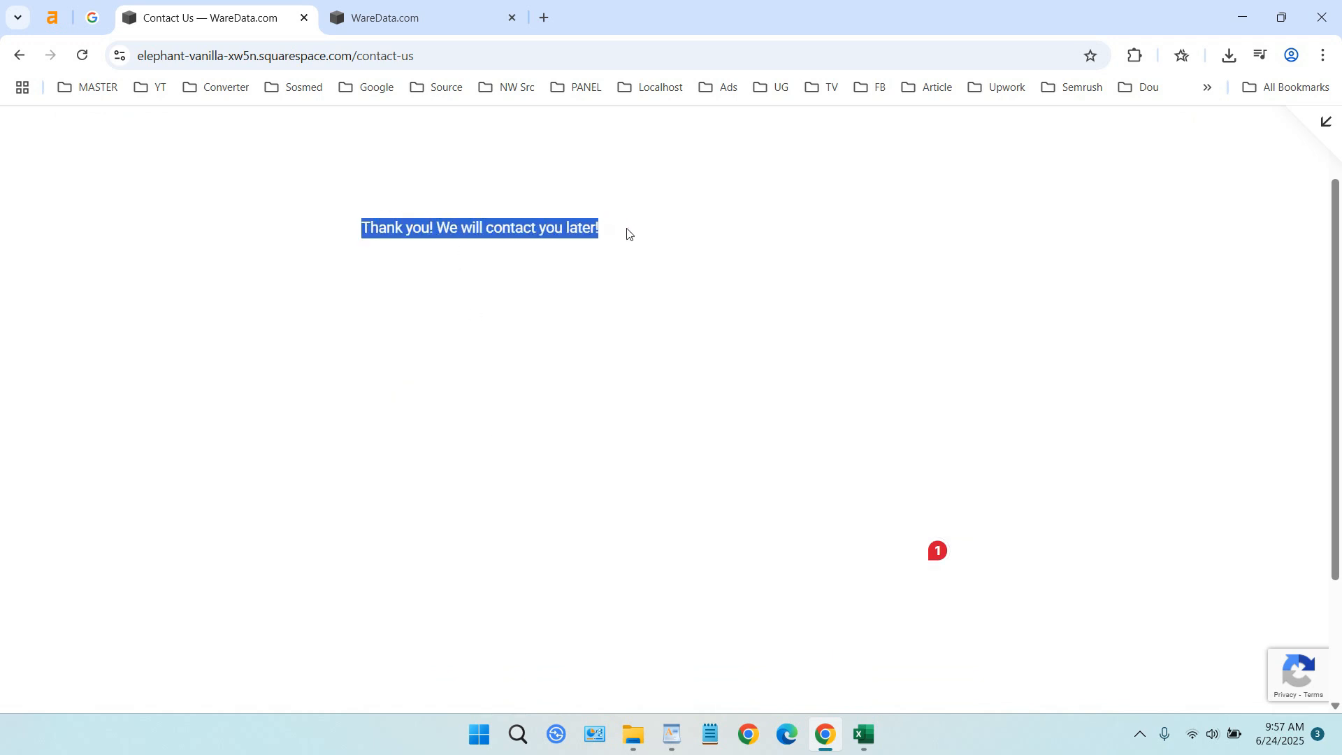
{"action": "left_click", "coordinate": [627, 234]}
{"action": "left_click", "coordinate": [1327, 120]}
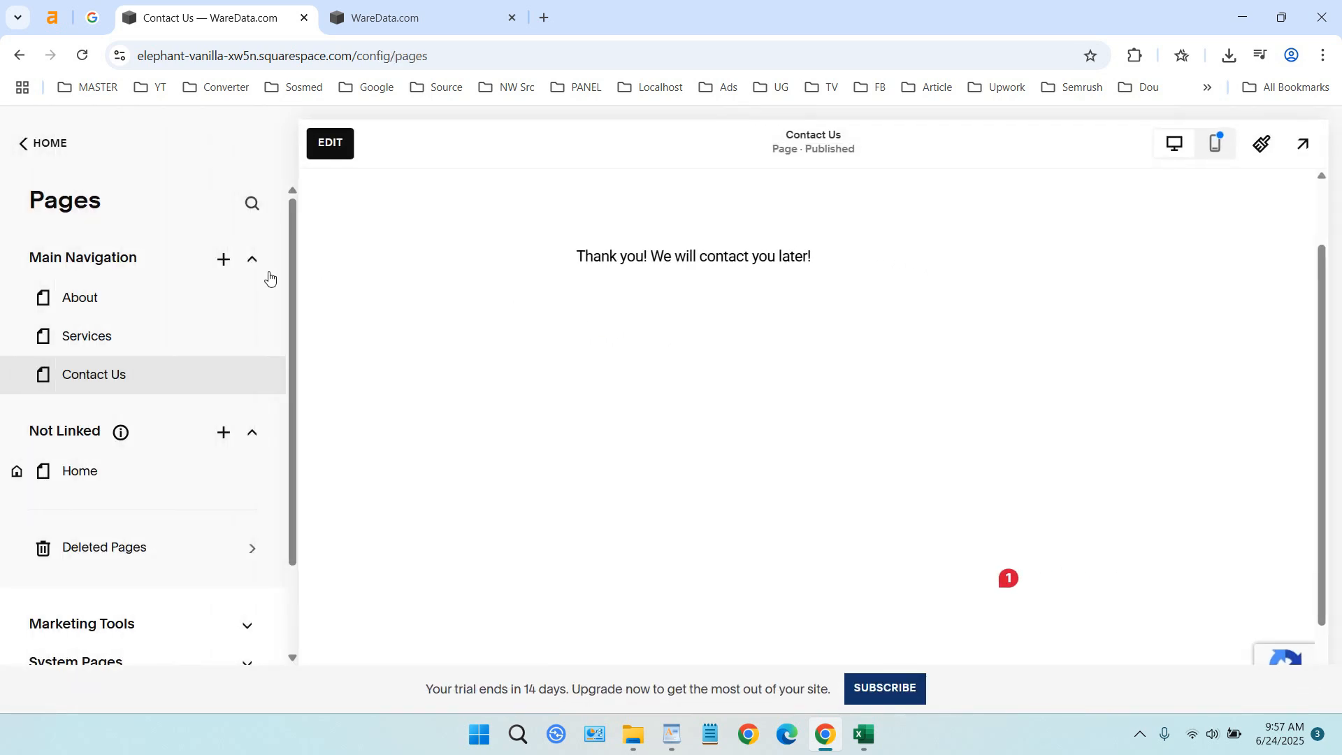
Return to the site's home menu, open Contacts and check the contact list for the test submission
{"action": "left_click", "coordinate": [48, 145]}
{"action": "scroll", "coordinate": [115, 315], "scroll_direction": "down", "scroll_amount": 2}
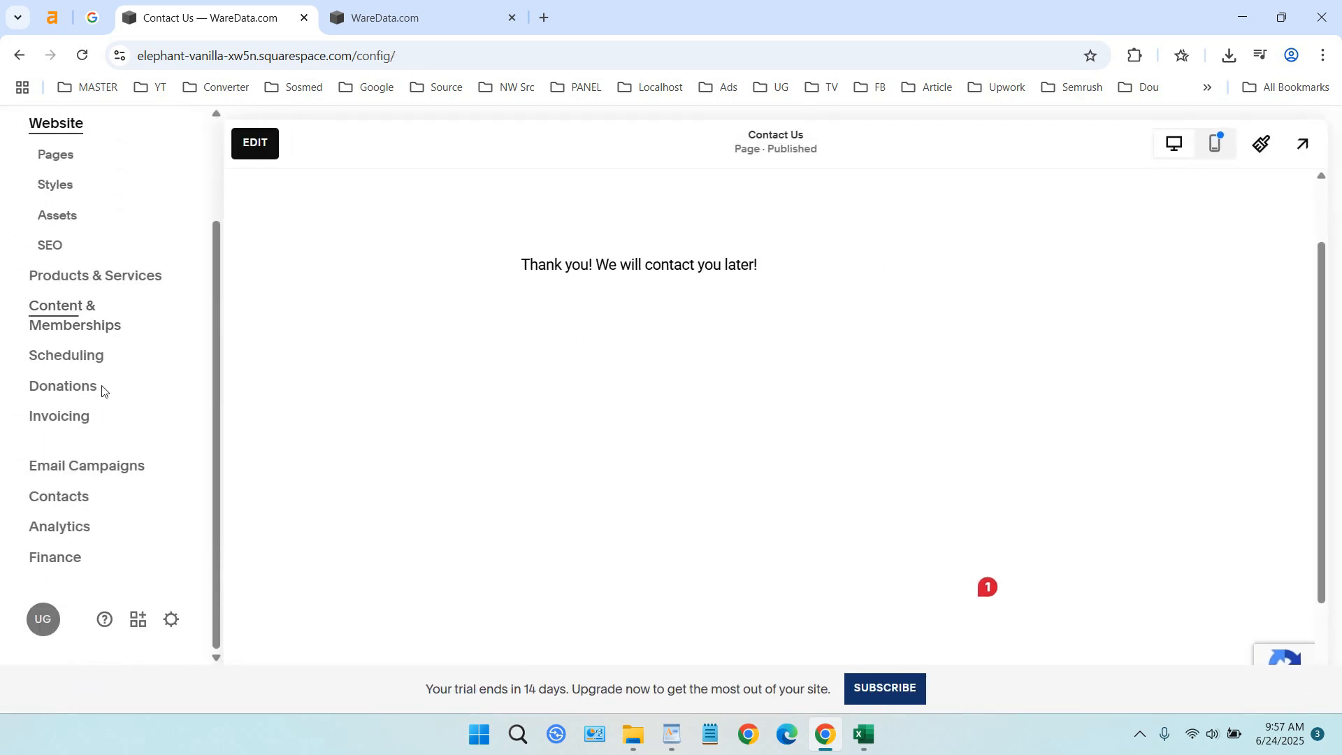
{"action": "left_click", "coordinate": [60, 509]}
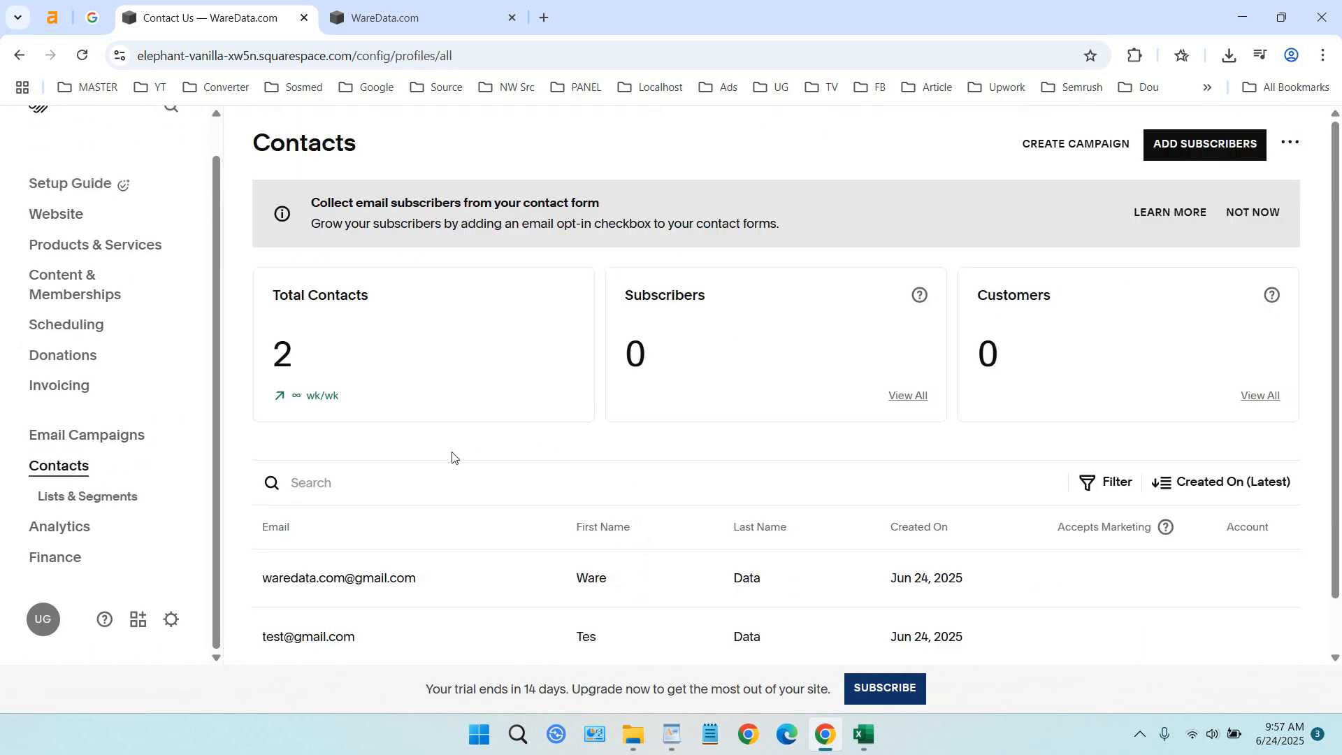
{"action": "scroll", "coordinate": [428, 512], "scroll_direction": "down", "scroll_amount": 1}
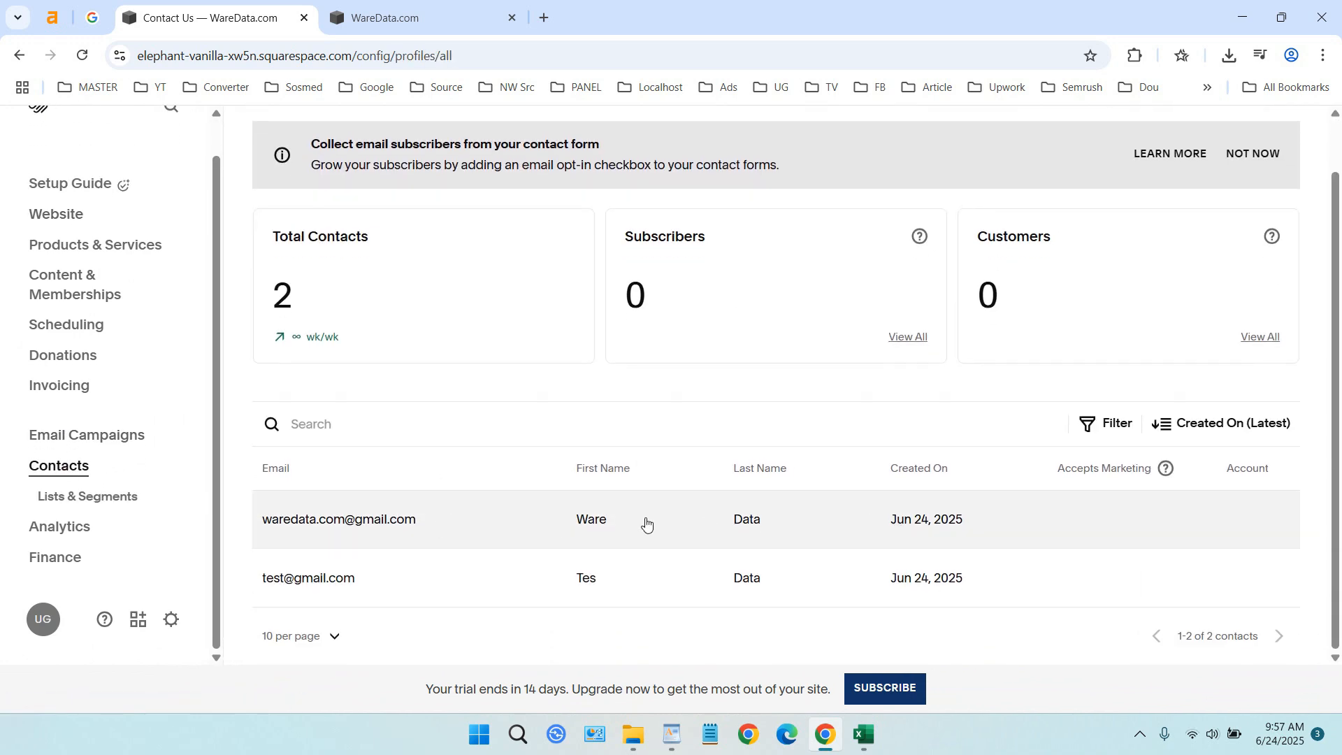